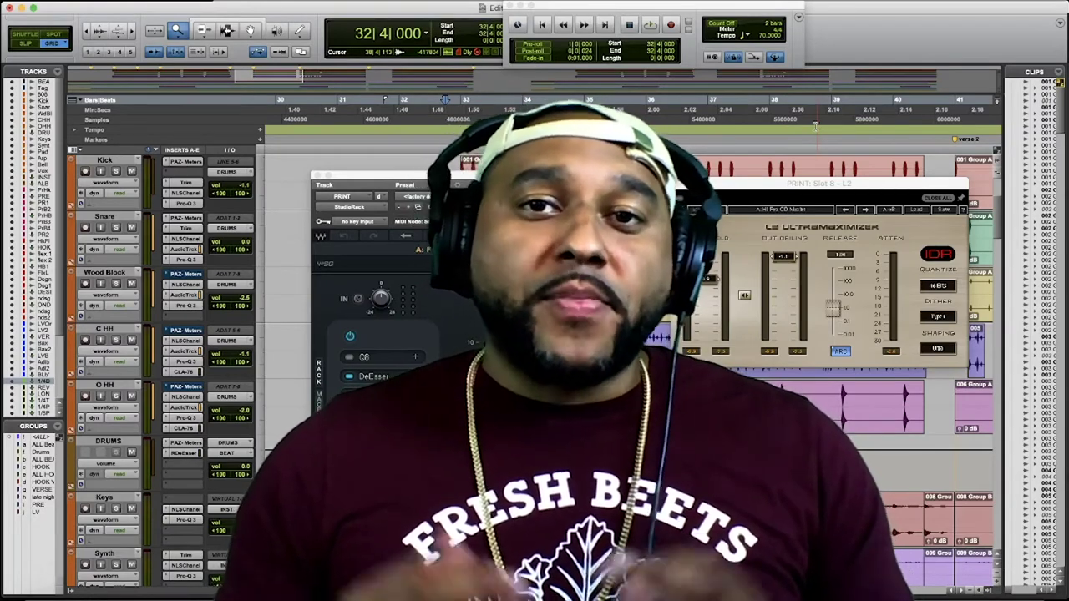
# - Play the mix from bar 32 twice, stopping playback after each short listen
pyautogui.click(649, 26)
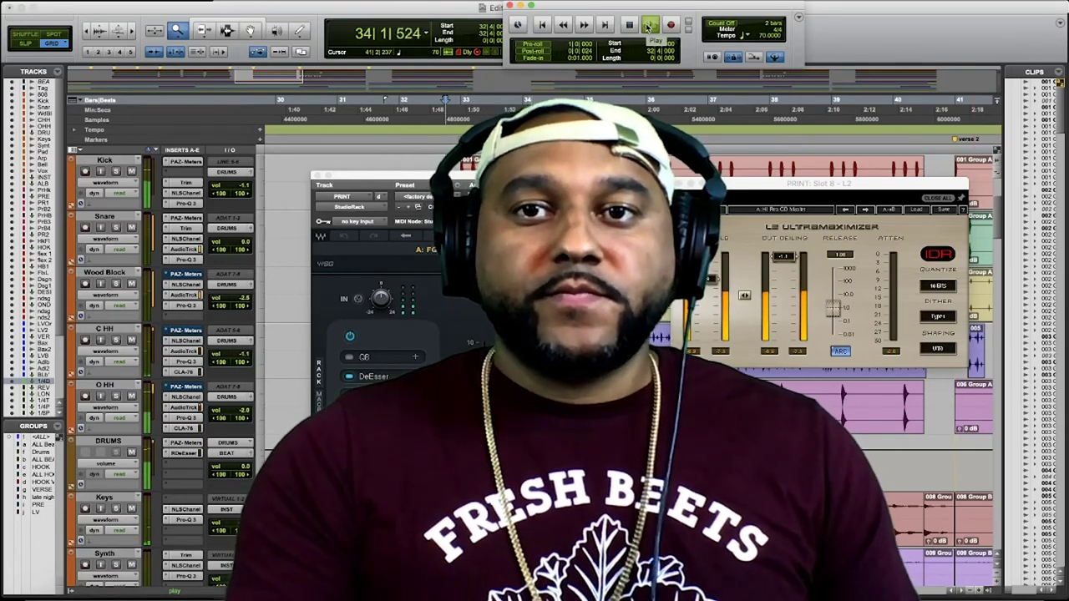
pyautogui.click(648, 27)
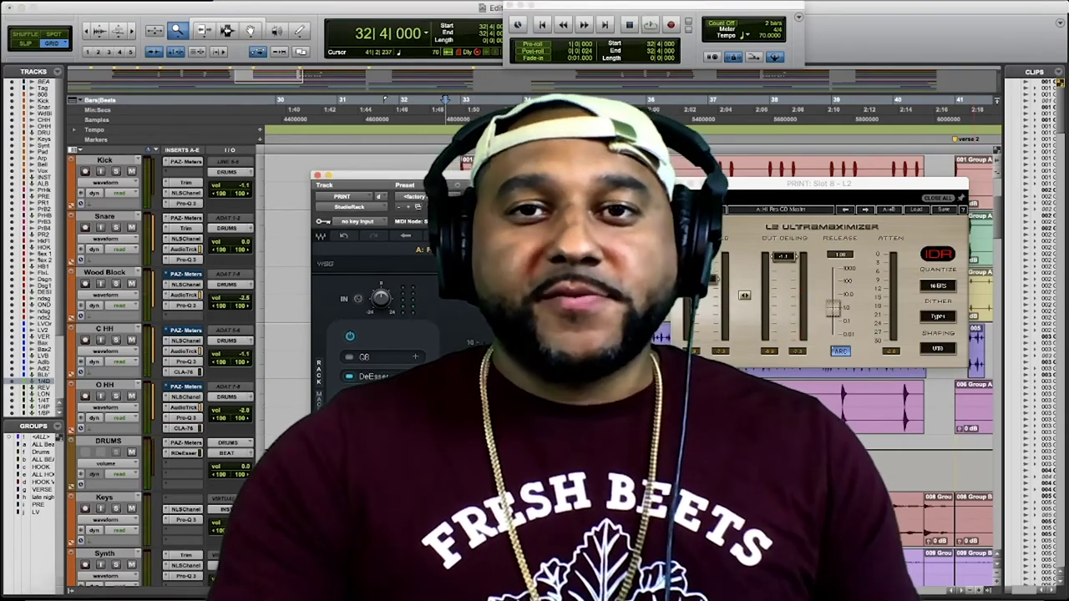
pyautogui.click(649, 27)
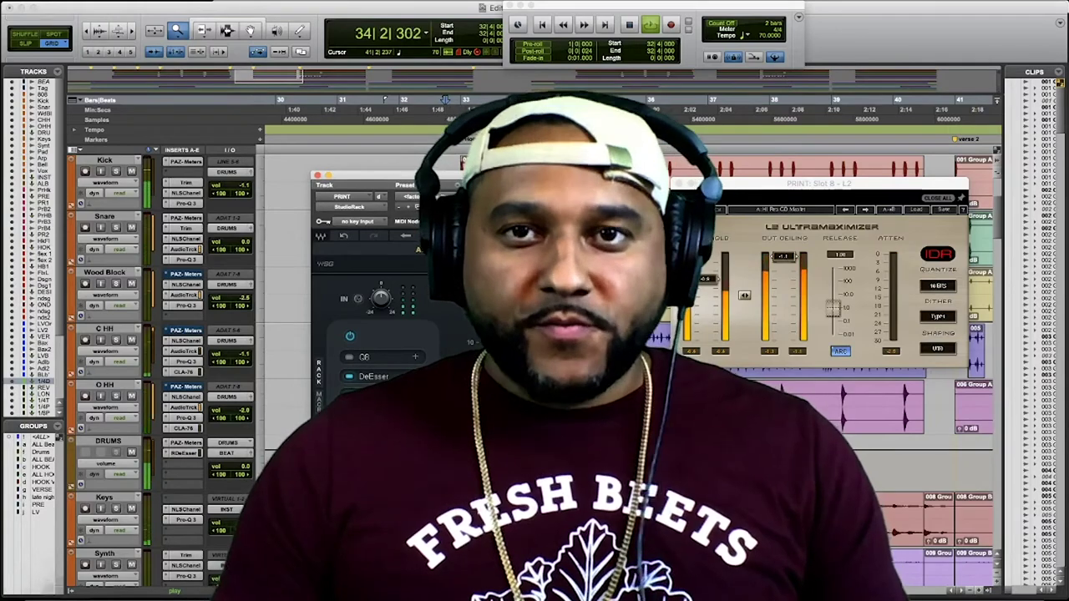
pyautogui.press('space')
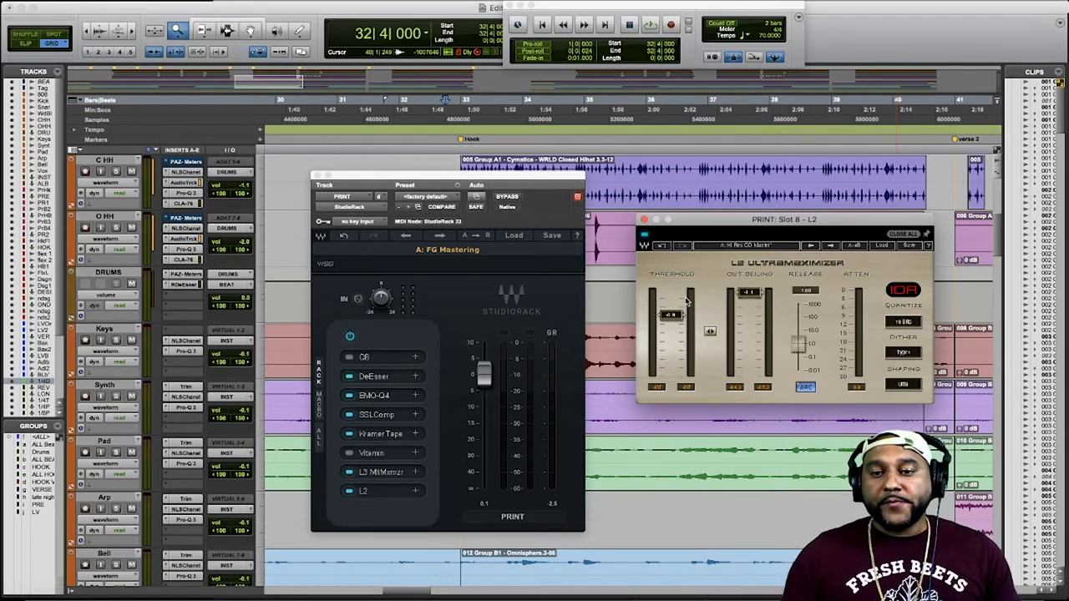
# - Reset the L2's threshold and out ceiling to 0.0, and try moving both together with the link control, returning them to 0.0
pyautogui.moveTo(687, 301)
pyautogui.mouseDown()
pyautogui.moveTo(676, 294)
pyautogui.moveTo(671, 308)
pyautogui.mouseUp()
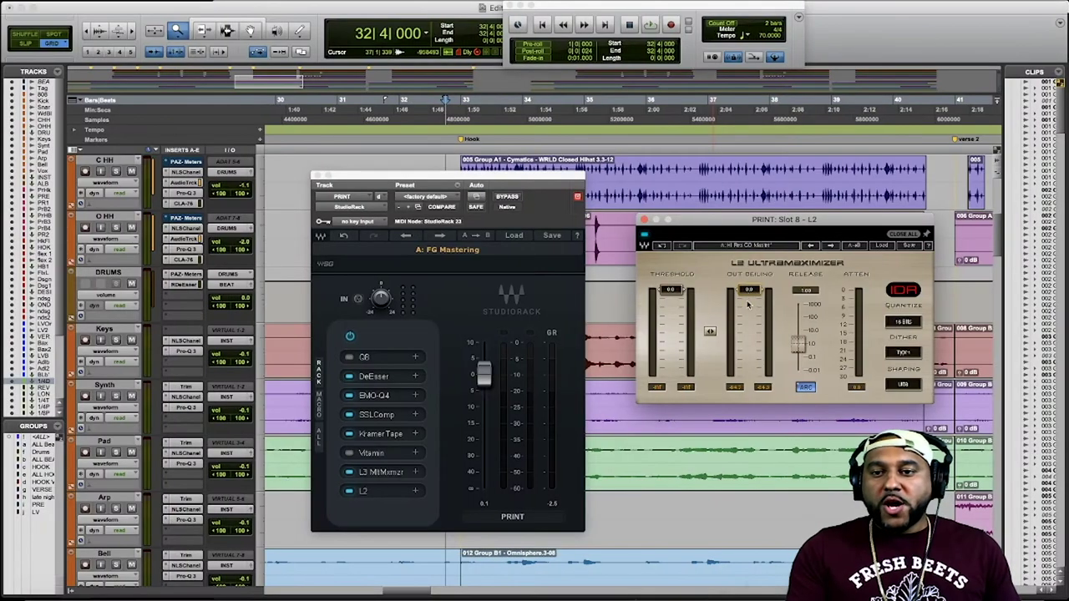
pyautogui.moveTo(753, 289); pyautogui.dragTo(753, 300)
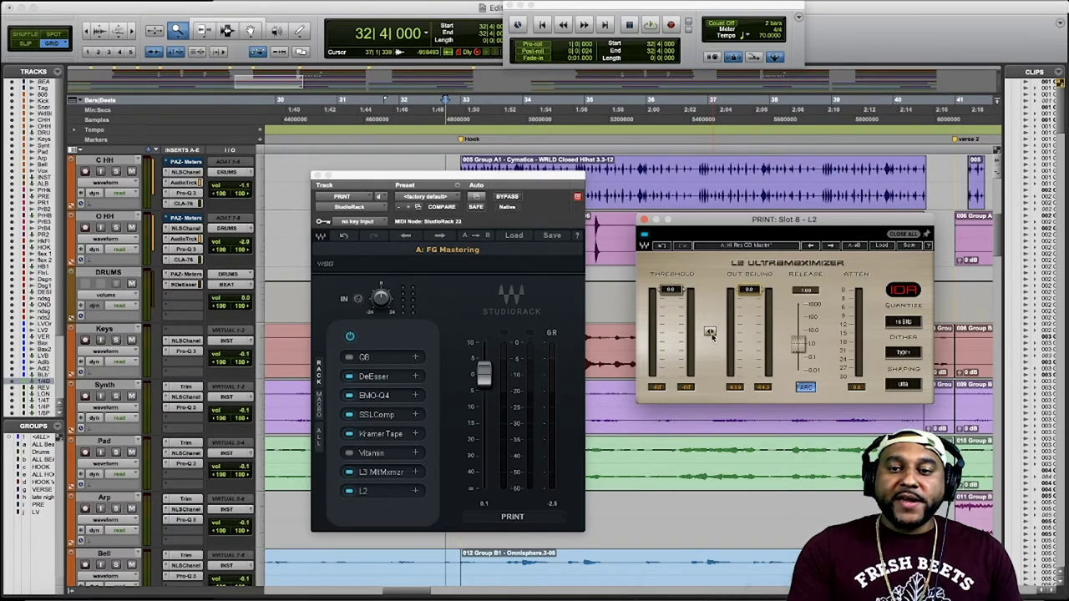
pyautogui.moveTo(710, 332); pyautogui.dragTo(710, 376)
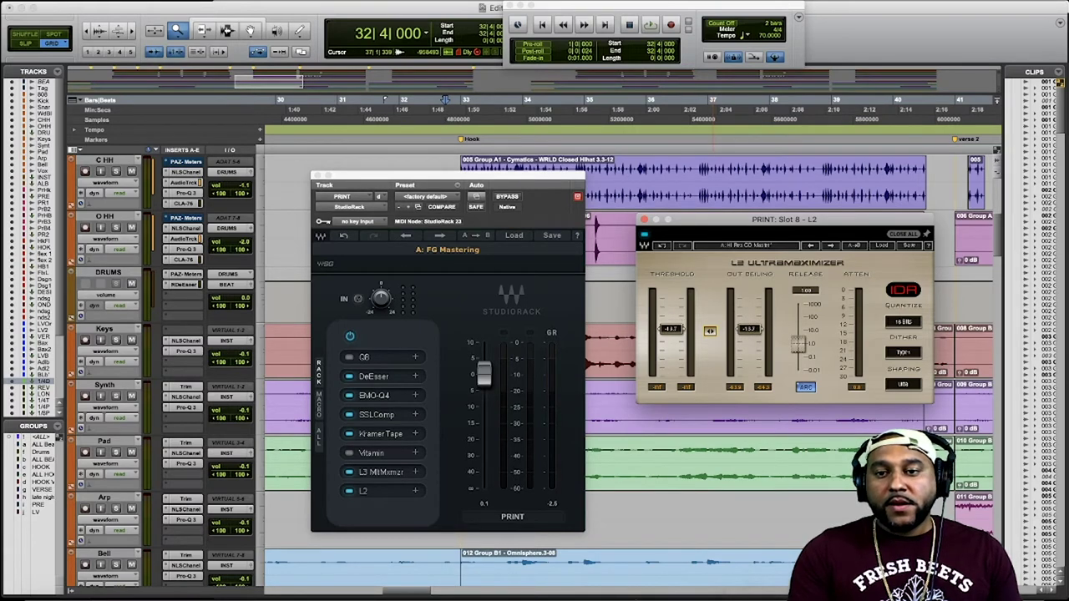
pyautogui.moveTo(710, 330); pyautogui.dragTo(710, 292)
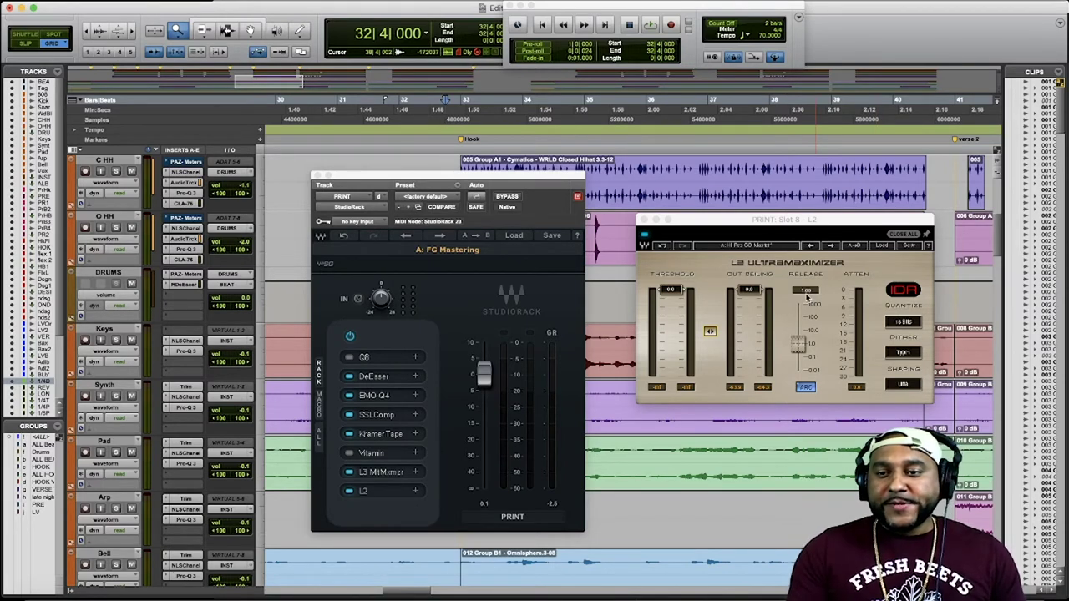
# - Try the L2's ARC, quantize and dither options, switching quantize away from and back to 16 bits
pyautogui.click(809, 390)
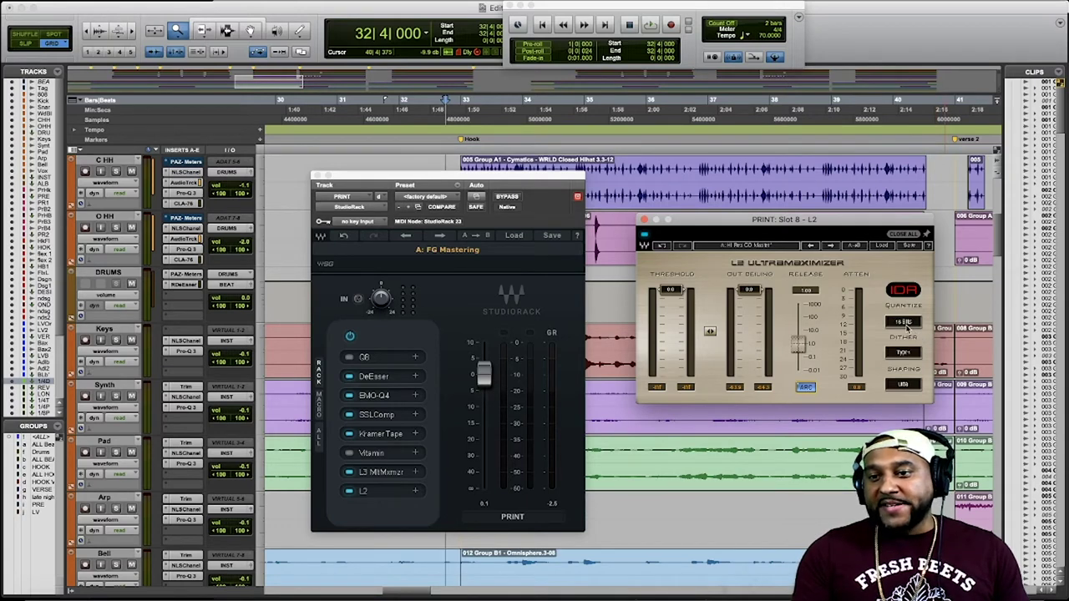
pyautogui.click(909, 326)
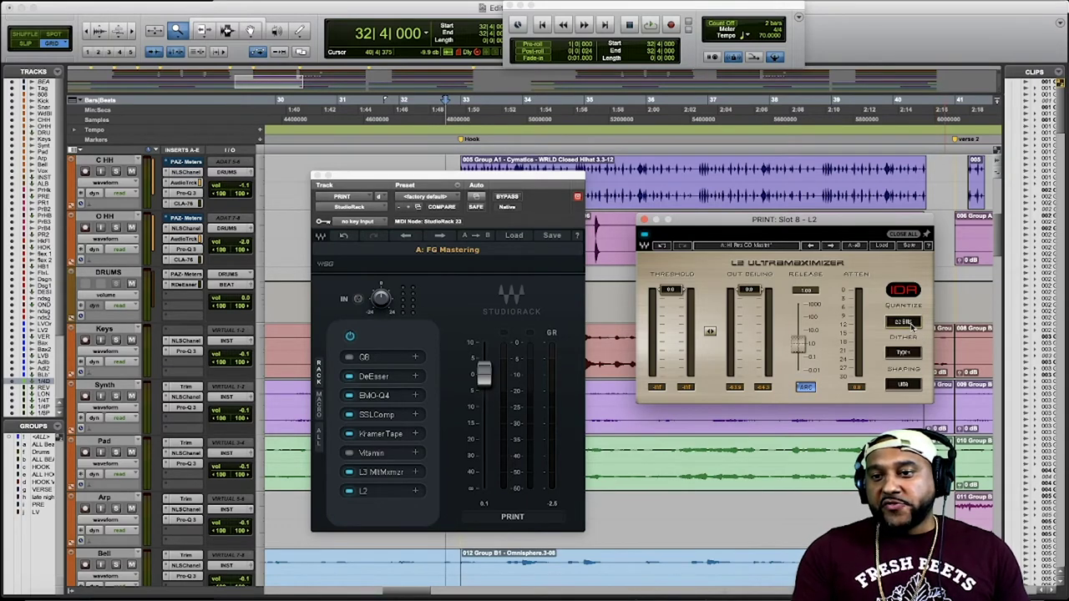
pyautogui.click(910, 324)
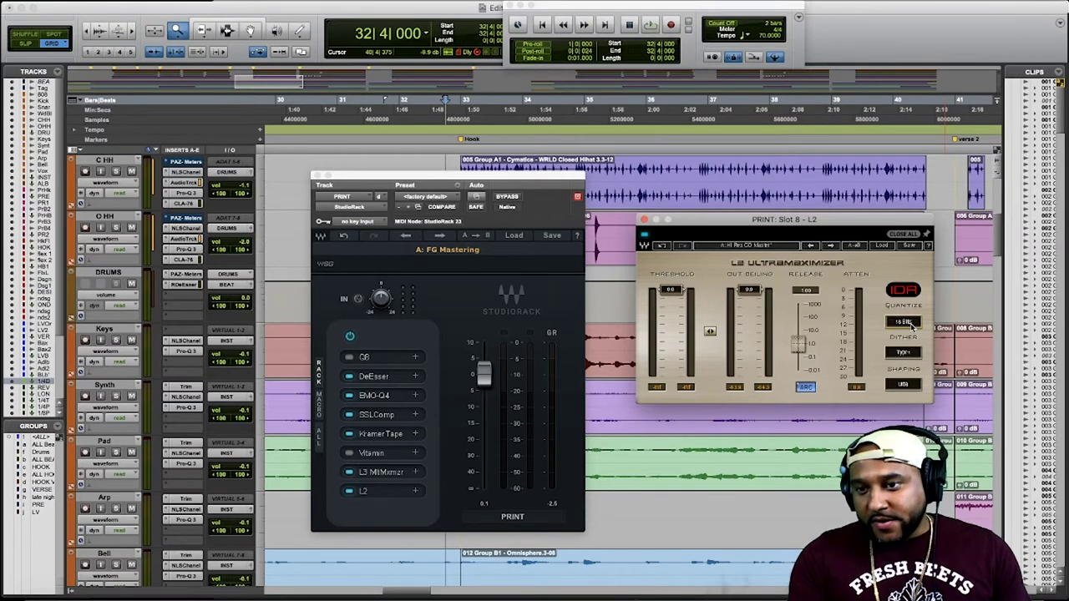
pyautogui.click(909, 324)
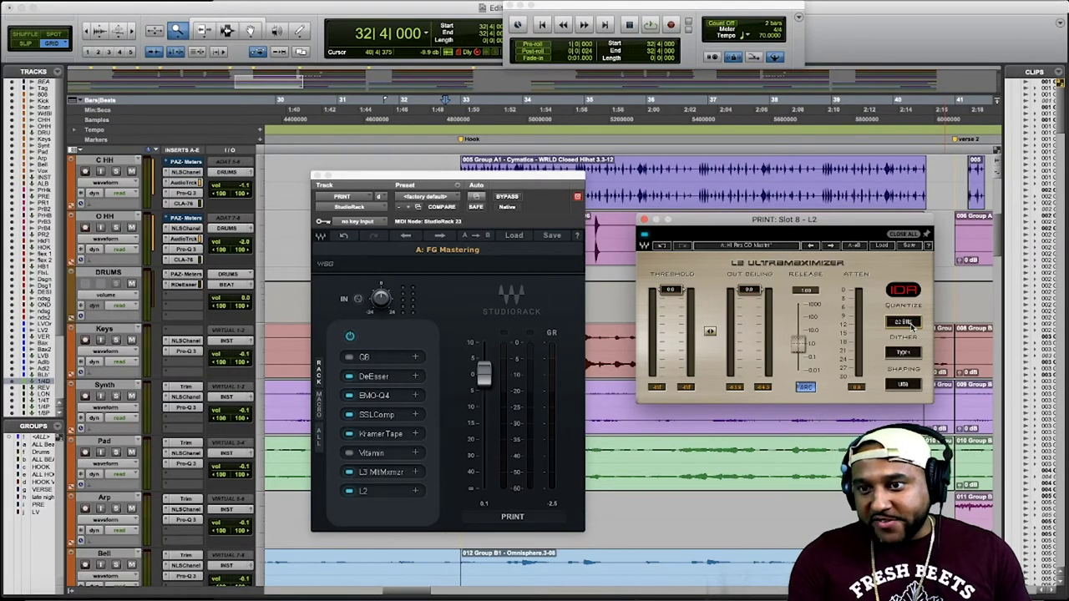
pyautogui.click(909, 325)
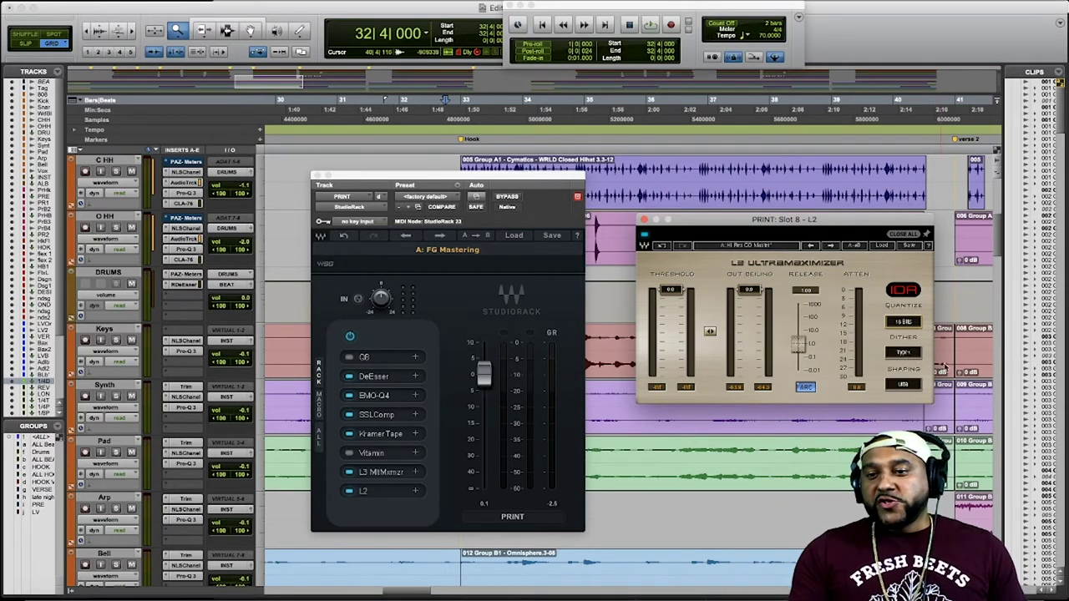
pyautogui.click(908, 356)
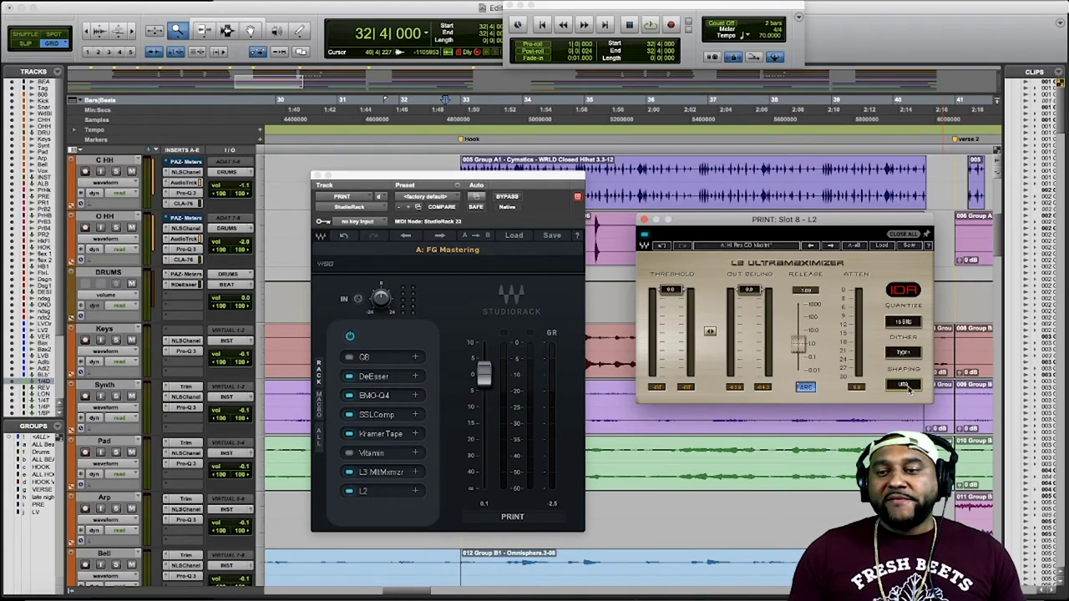
# - Cycle through the L2's noise shaping modes None, Moderate, Normal and Ultra, and set shaping to None
pyautogui.click(907, 386)
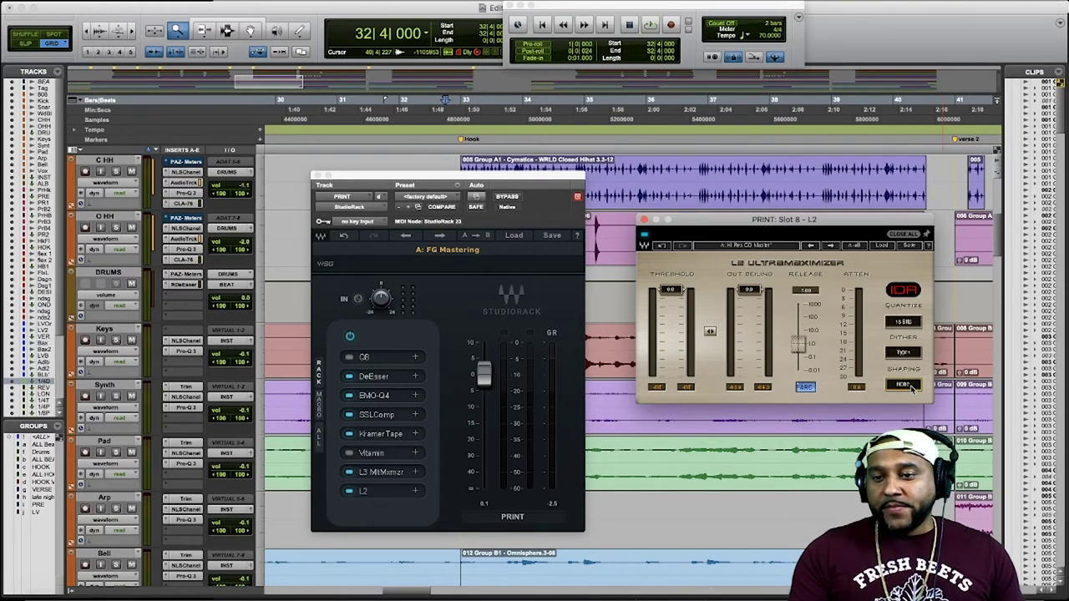
pyautogui.click(911, 387)
pyautogui.click(911, 386)
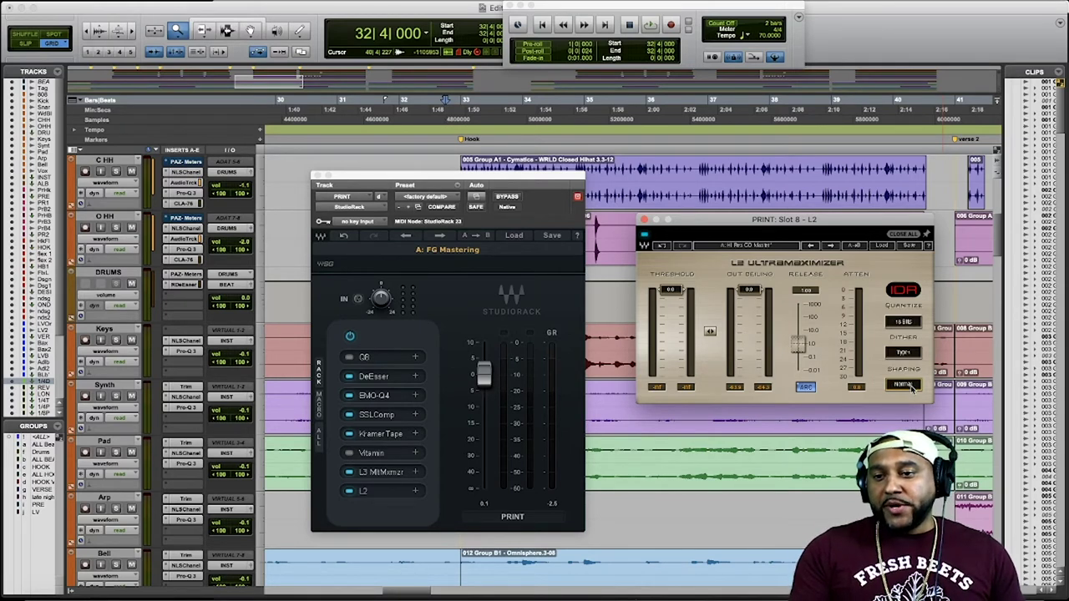
pyautogui.click(914, 387)
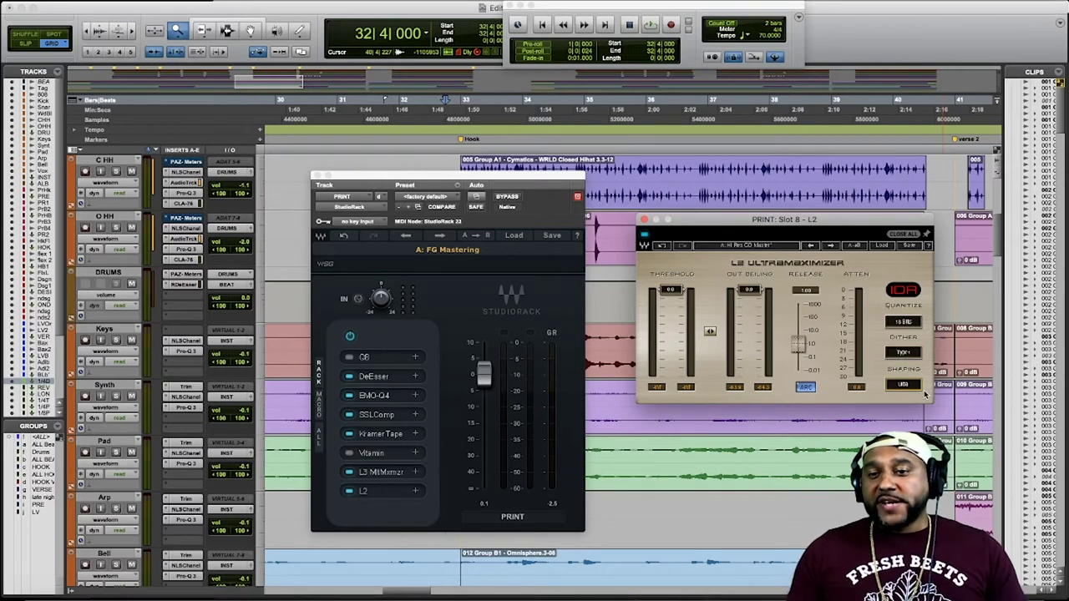
pyautogui.click(914, 385)
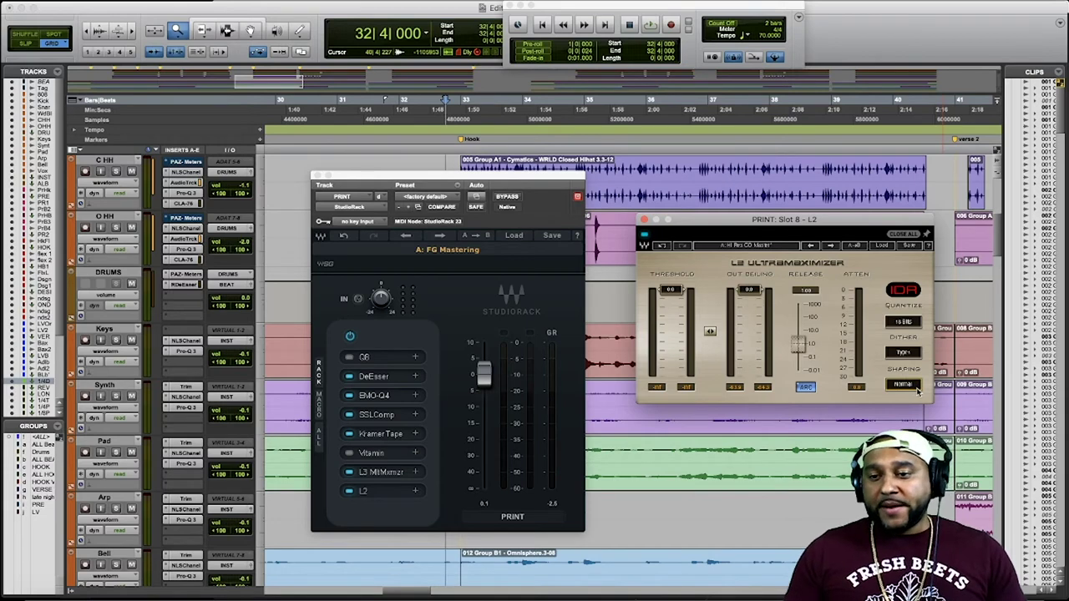
pyautogui.click(916, 389)
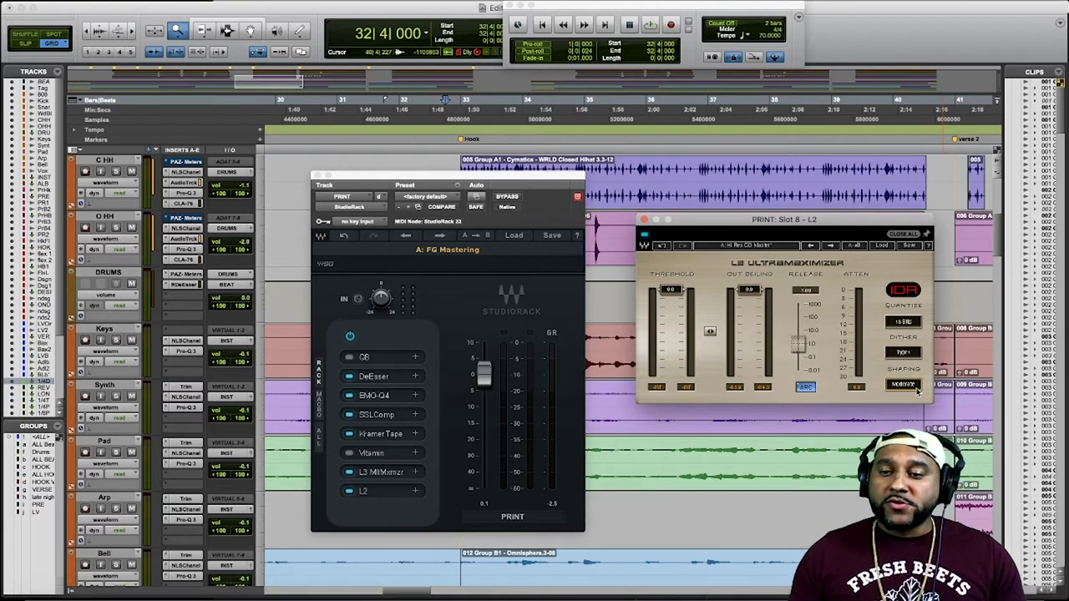
pyautogui.click(915, 387)
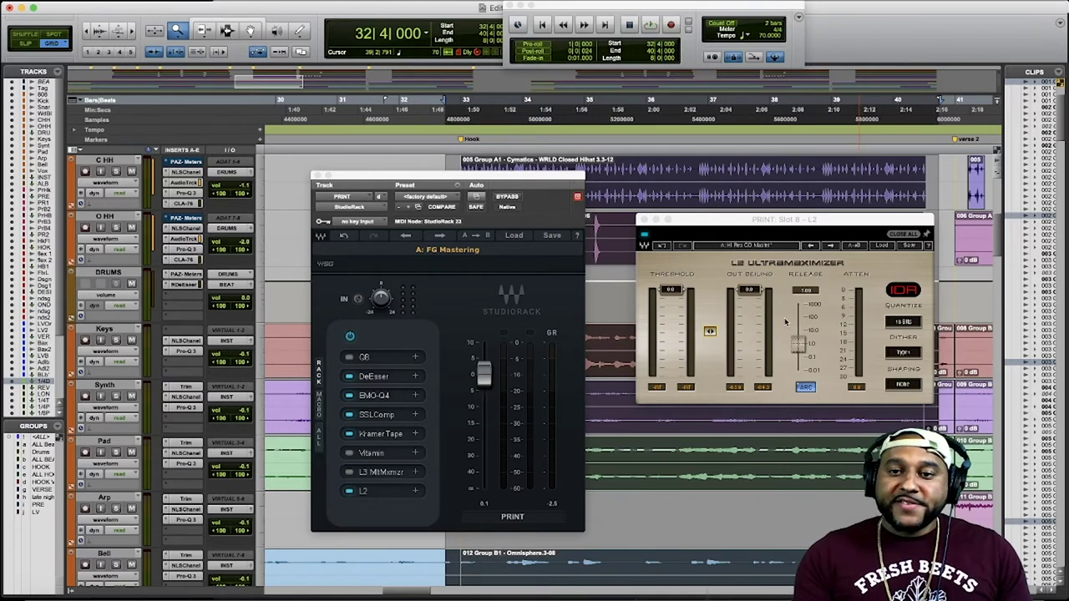
# - Play the hook while lowering the L2's threshold and out ceiling together to about -12.5 dB
pyautogui.press('space')
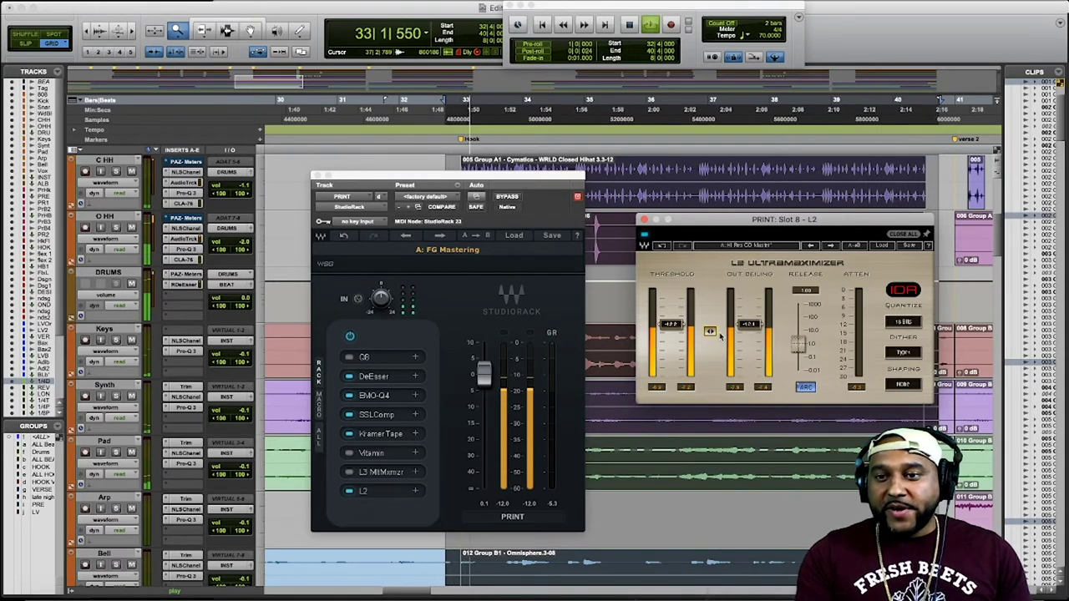
pyautogui.moveTo(710, 331); pyautogui.dragTo(710, 347)
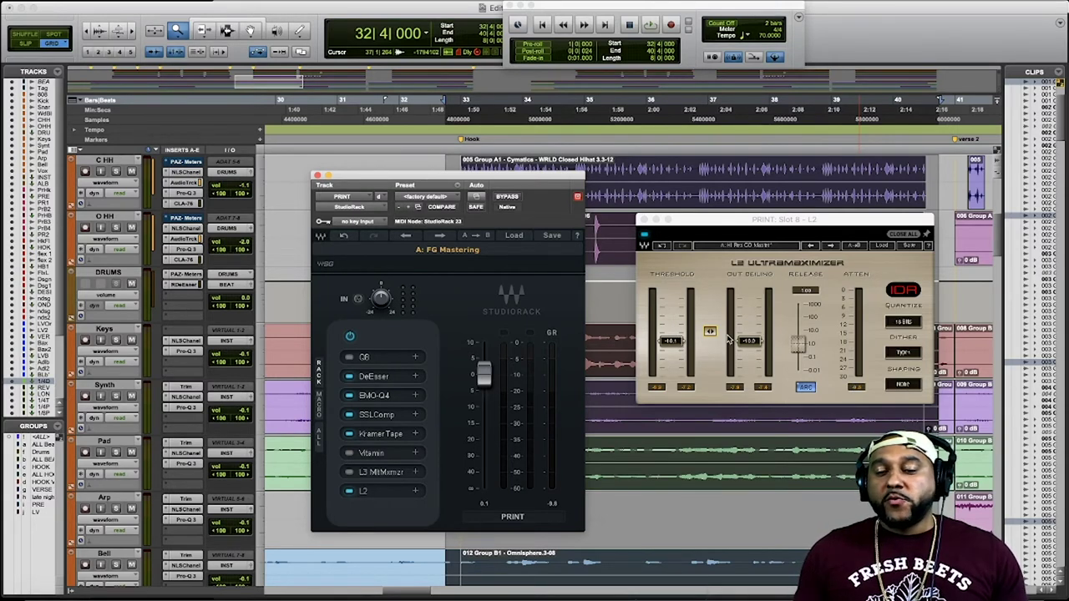
pyautogui.press('space')
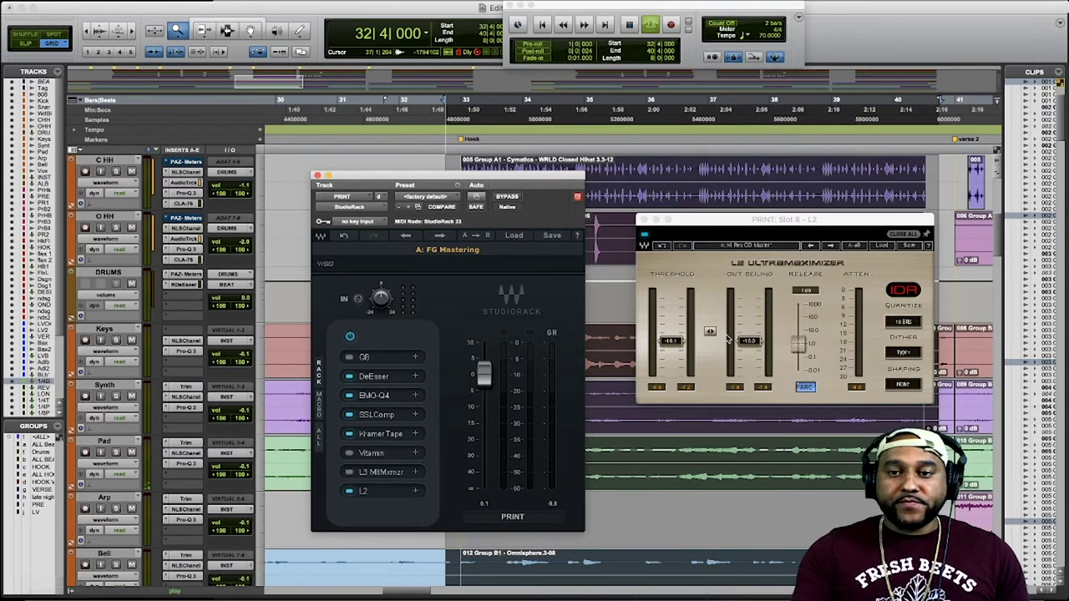
pyautogui.click(727, 338)
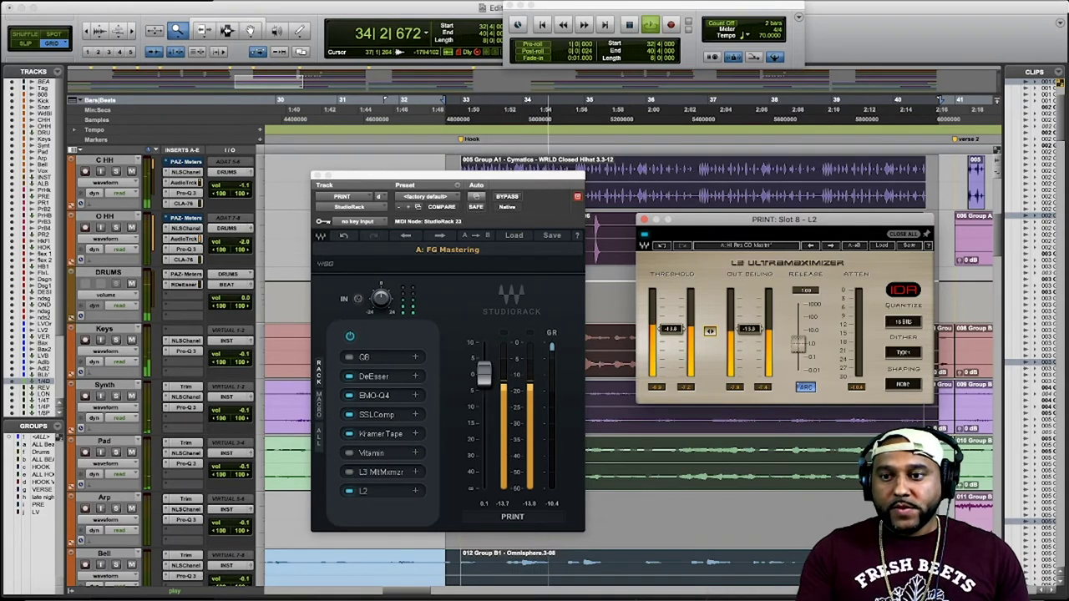
pyautogui.moveTo(671, 329); pyautogui.dragTo(678, 341)
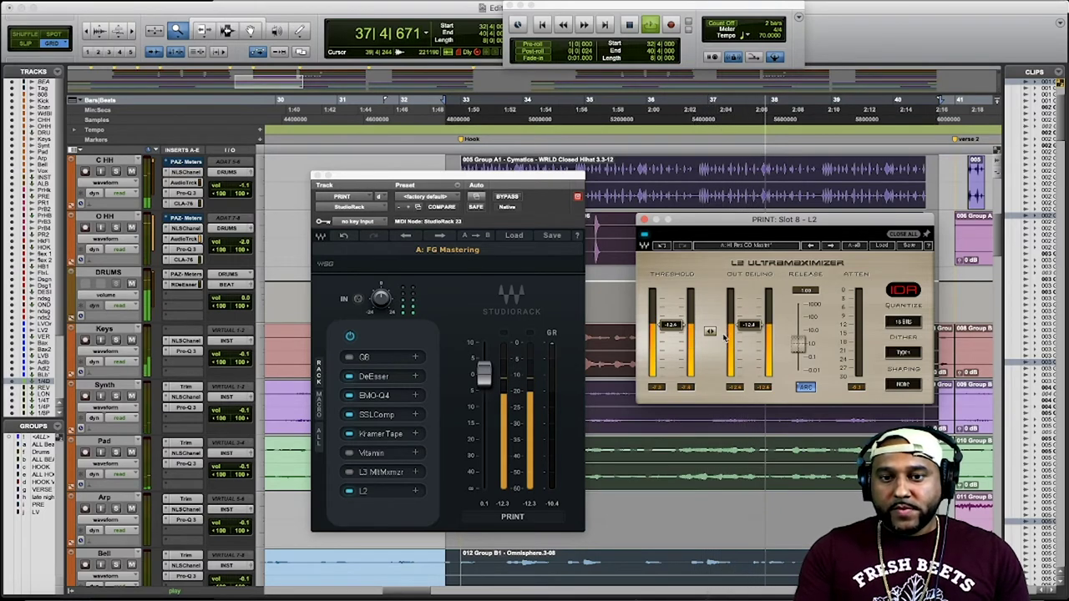
# - Bypass and re-enable L2 in the StudioRack chain twice to compare levels, nudging the linked threshold and ceiling to about -12 dB
pyautogui.click(350, 492)
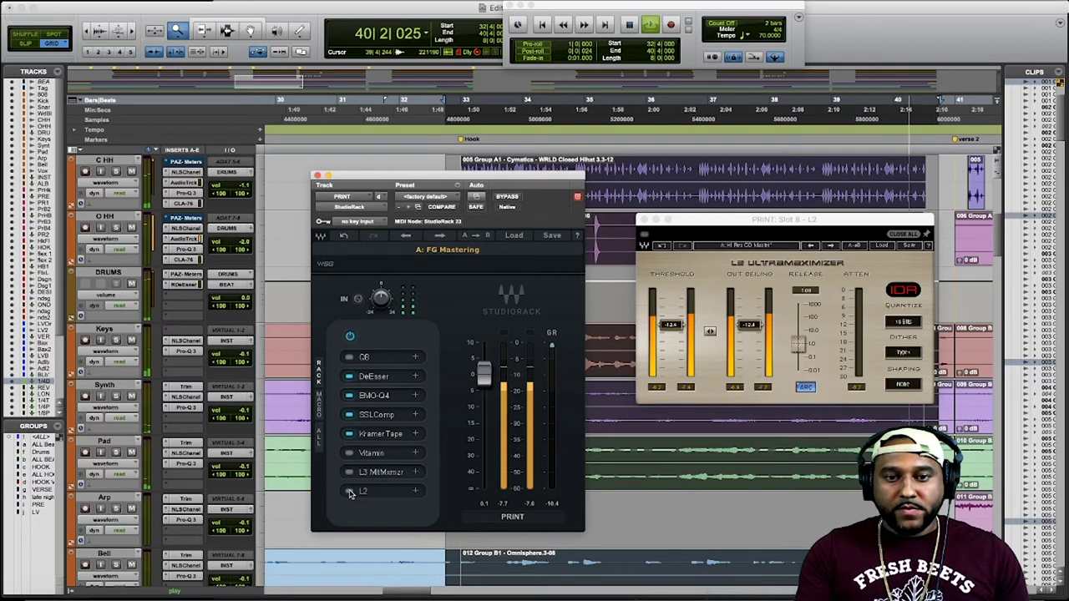
pyautogui.click(350, 491)
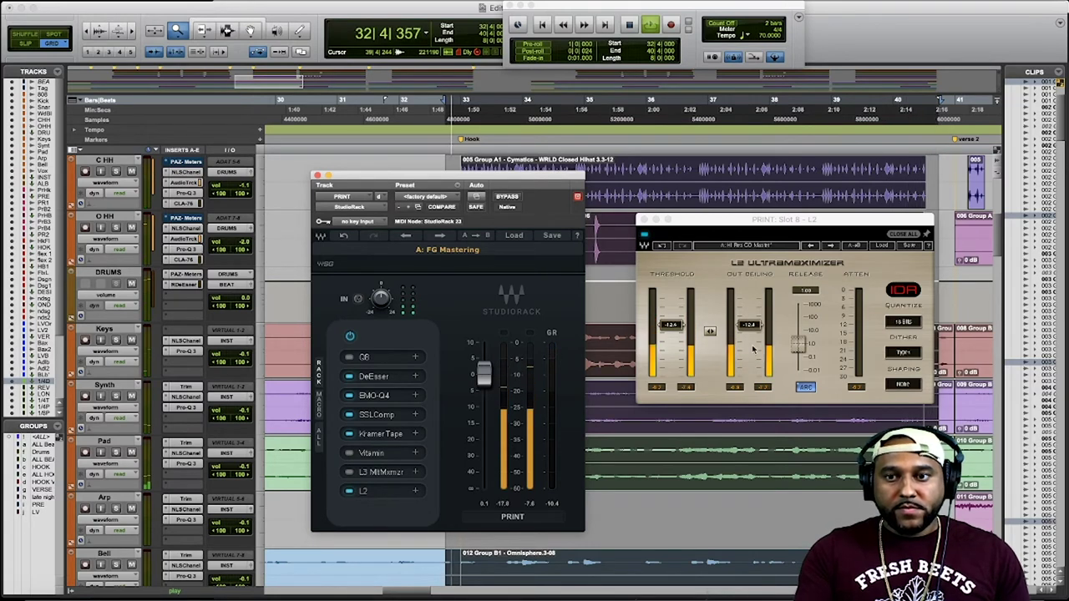
pyautogui.click(710, 332)
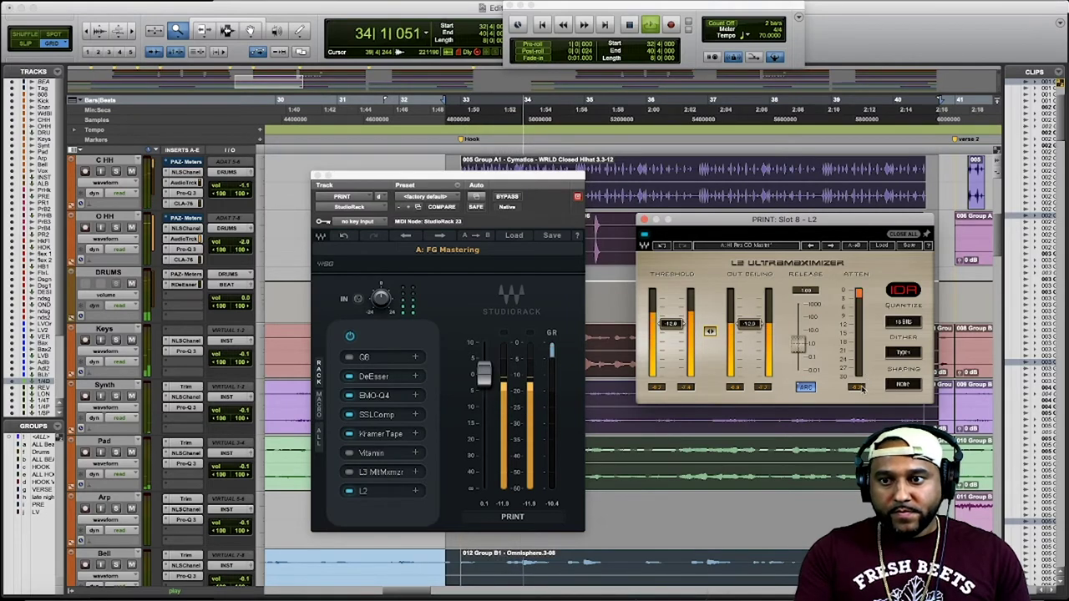
pyautogui.click(349, 491)
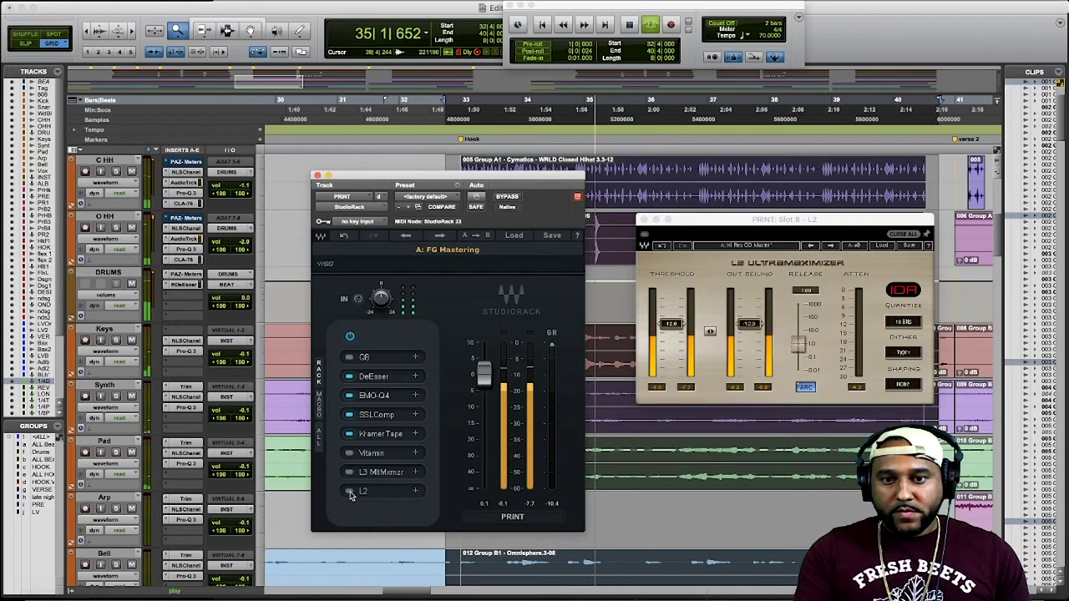
pyautogui.click(349, 491)
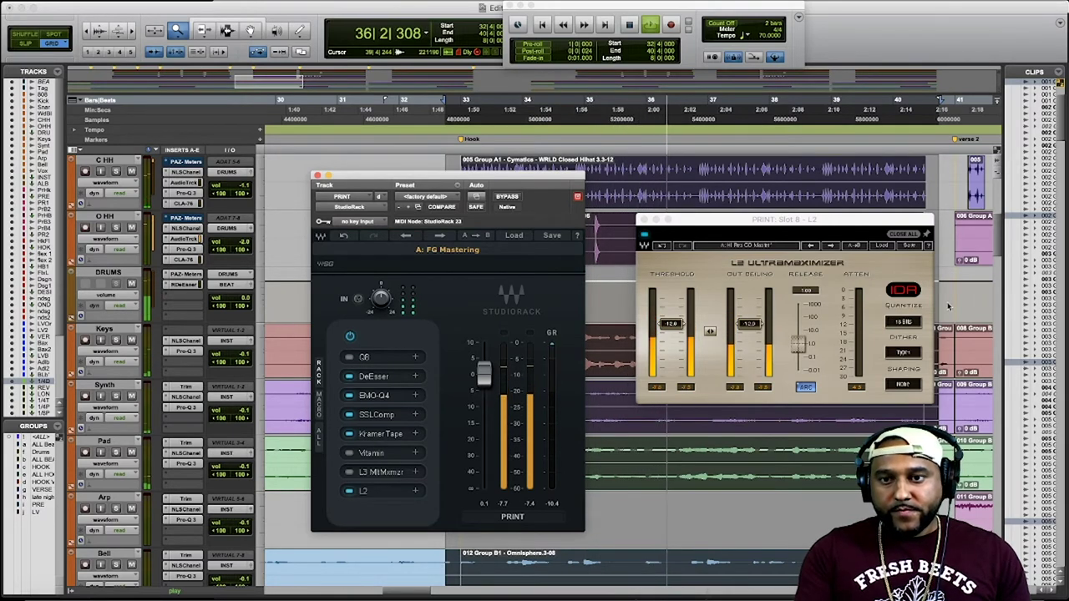
# - Fine-tune the L2's linked threshold and out ceiling to about -12.3 dB and stop playback
pyautogui.click(796, 341)
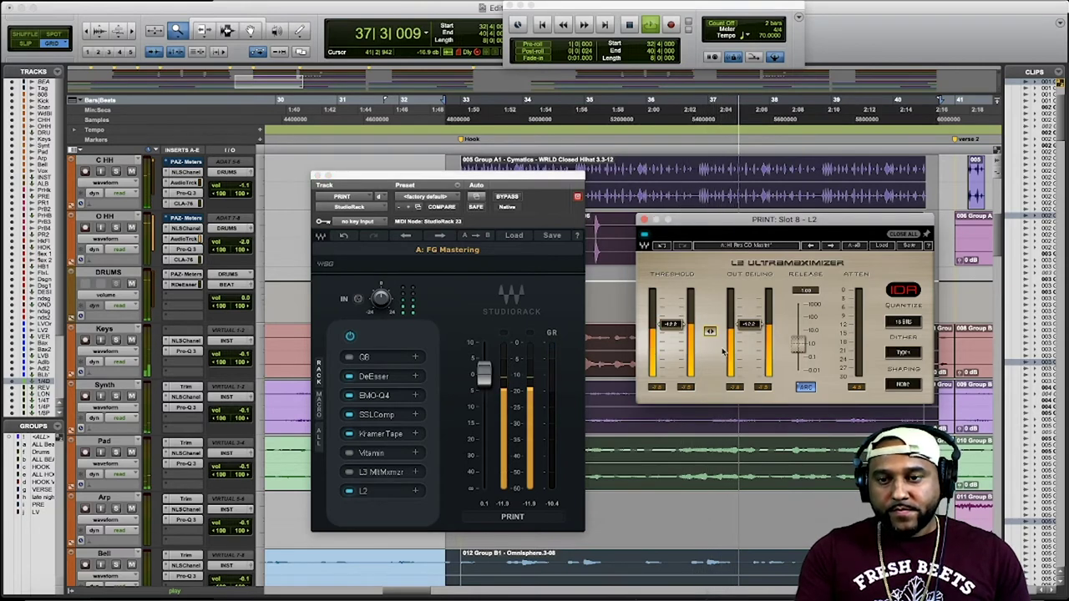
pyautogui.press('space')
pyautogui.press('space')
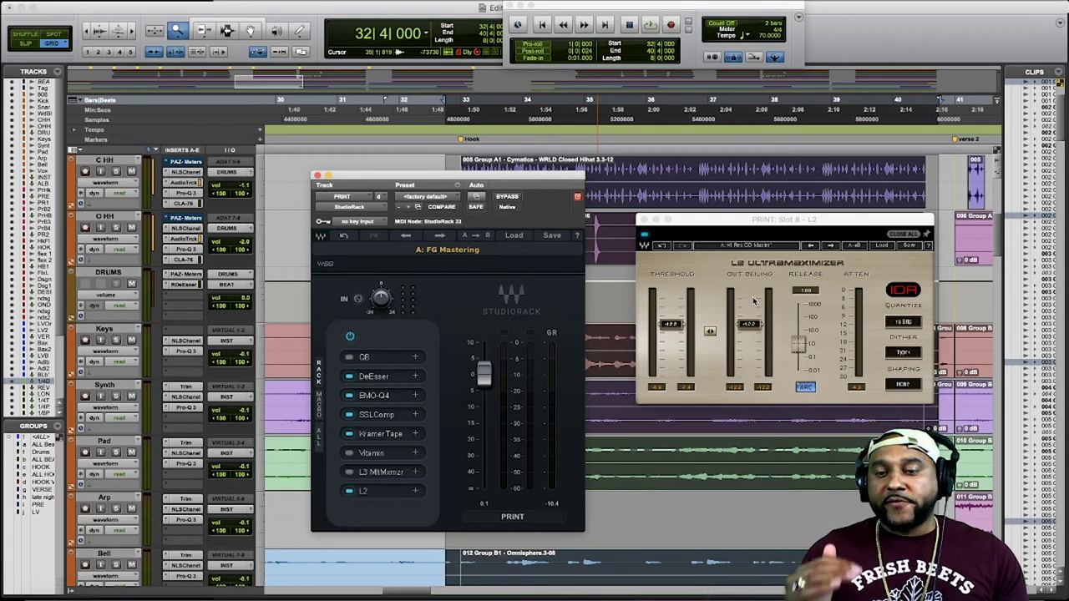
# - Raise only the L2's out ceiling to -1.0 dB and play the hook to hear the louder master
pyautogui.moveTo(753, 301); pyautogui.dragTo(749, 291)
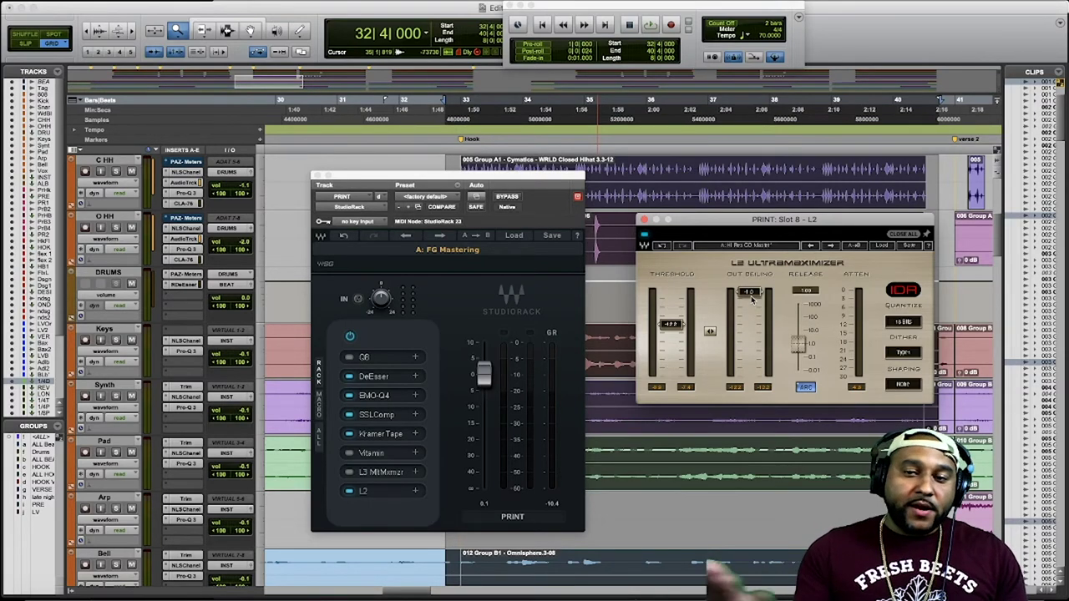
pyautogui.press('space')
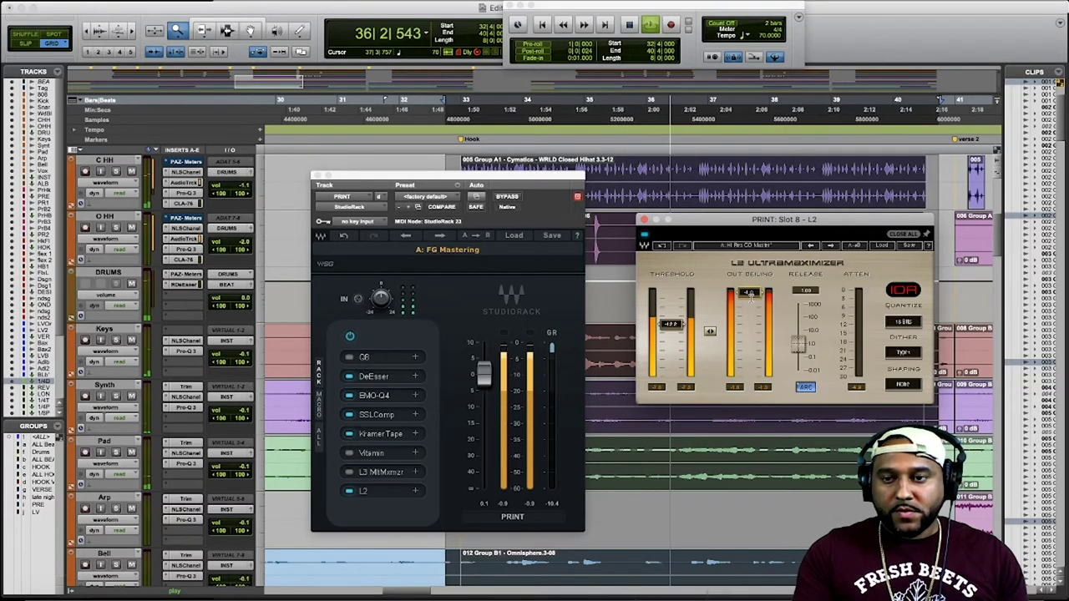
pyautogui.click(931, 385)
pyautogui.press('space')
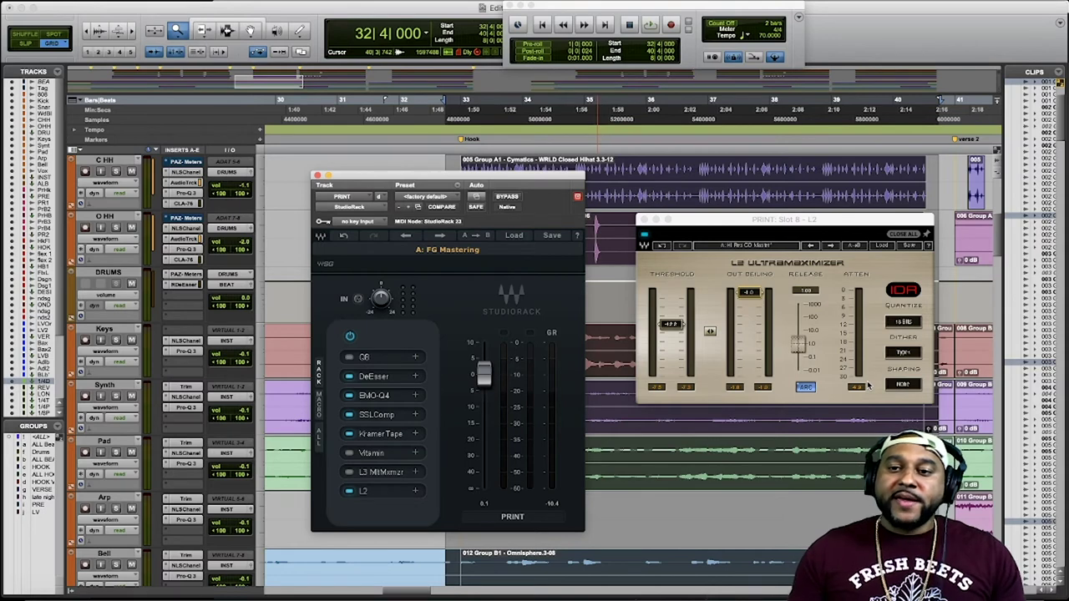
# - Play the hook with the L2's shaping on Normal and audition the dither options Type1, Type2 and None
pyautogui.click(910, 384)
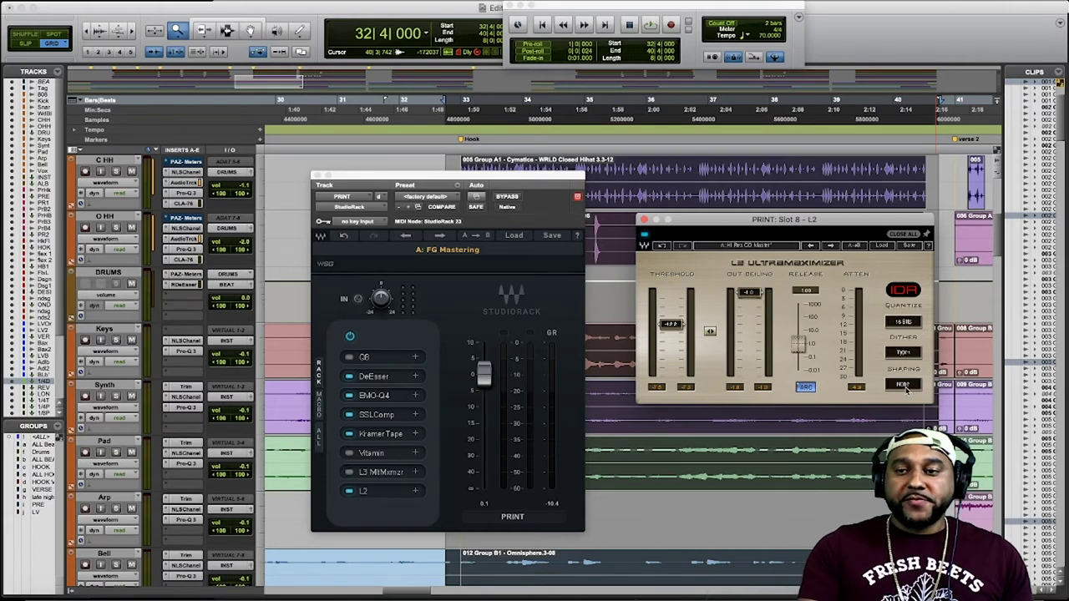
pyautogui.press('space')
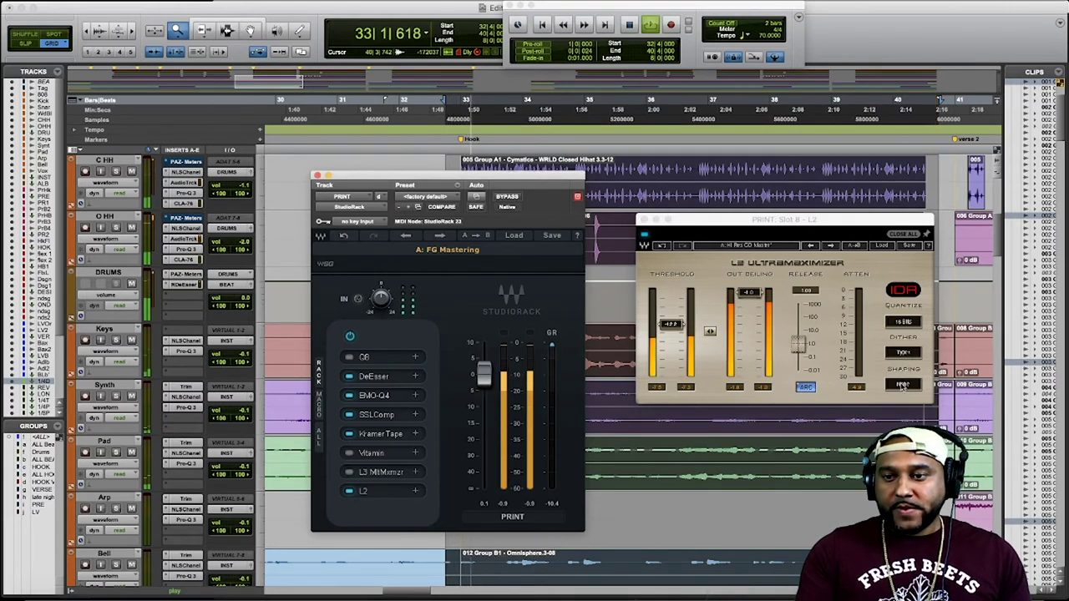
pyautogui.click(902, 386)
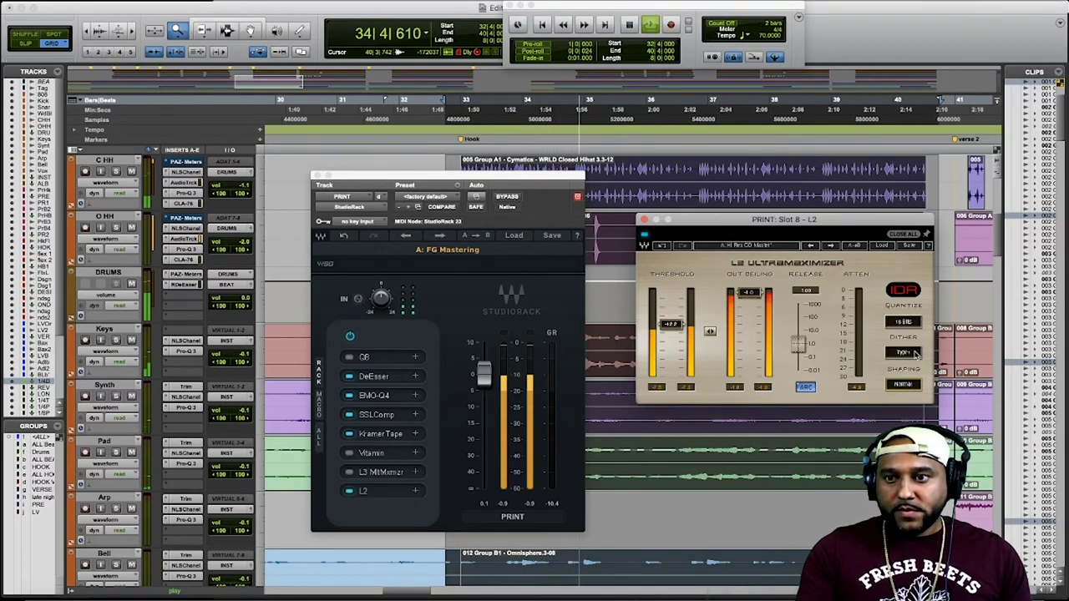
pyautogui.click(914, 353)
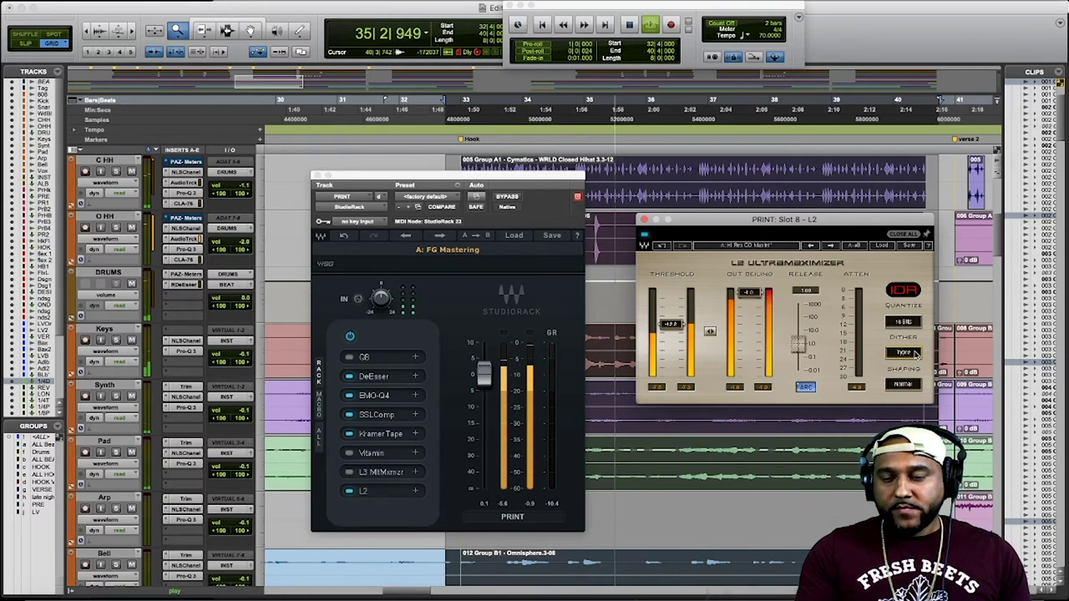
pyautogui.click(914, 353)
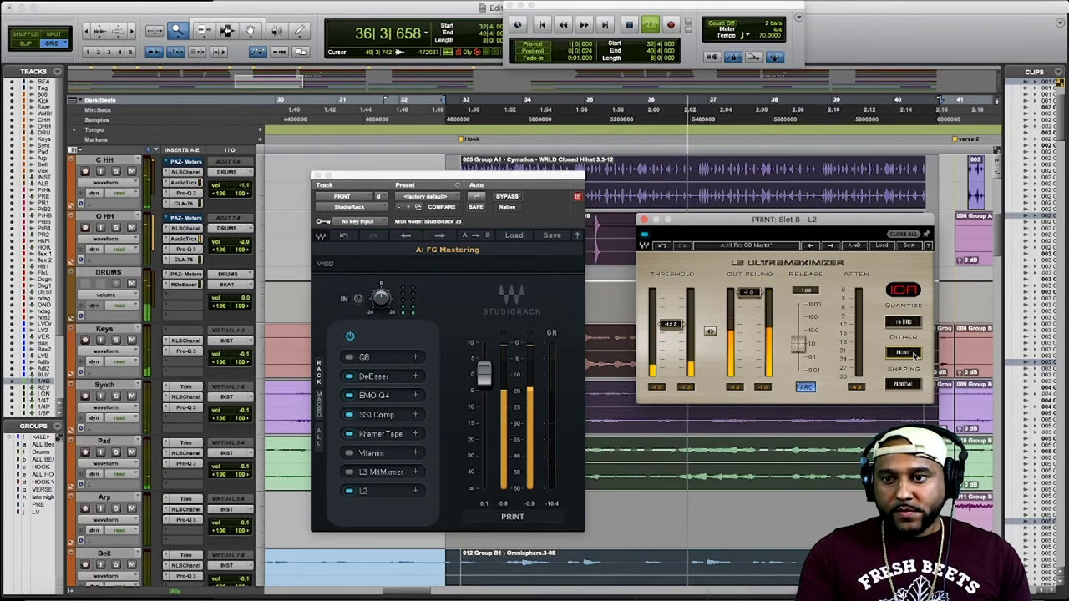
pyautogui.click(915, 354)
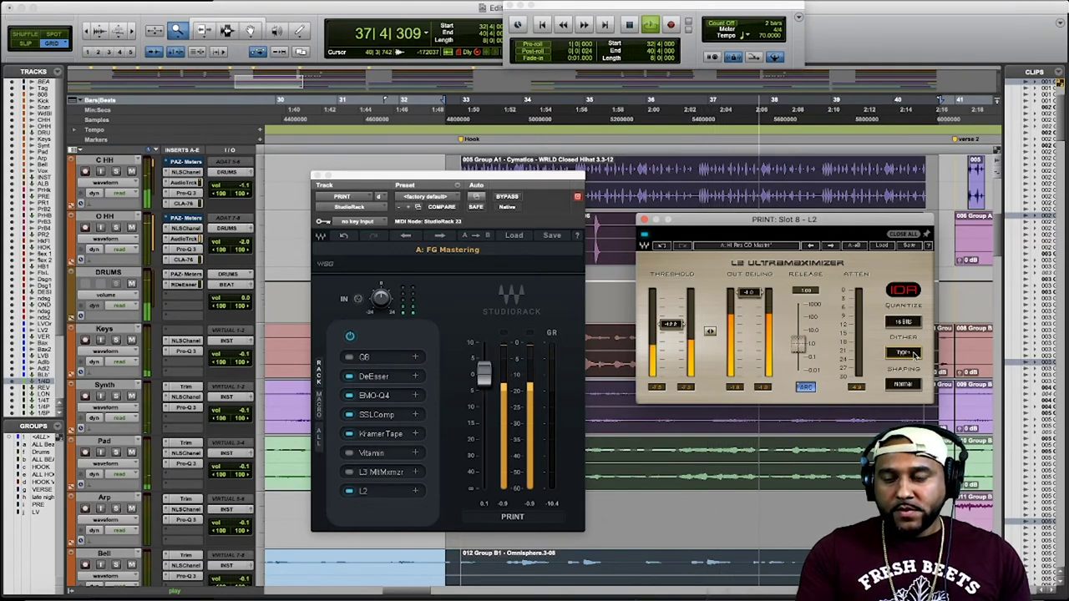
pyautogui.click(914, 354)
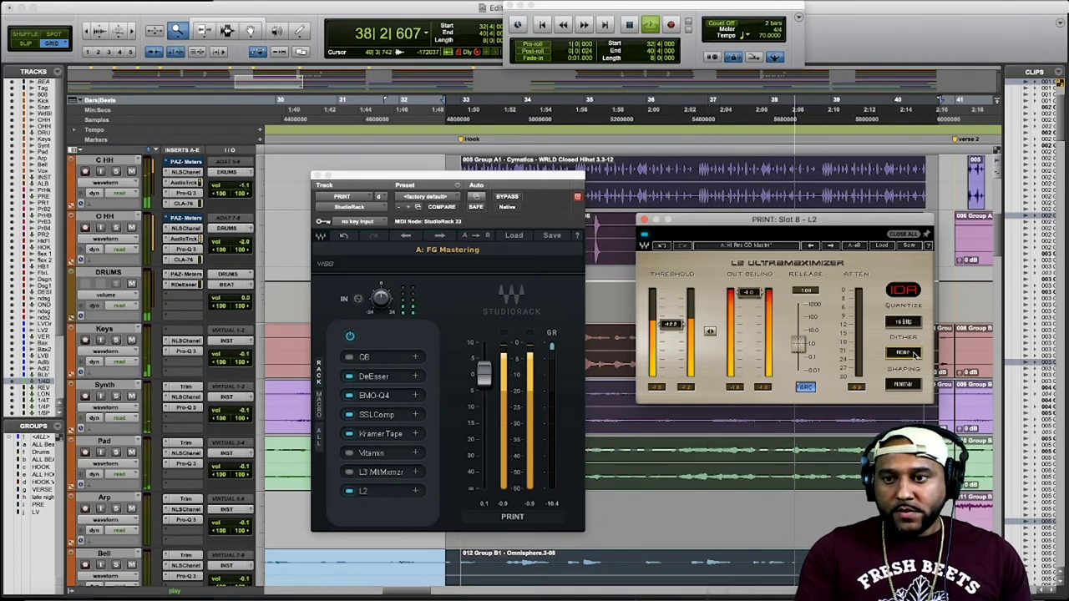
# - Audition the L2's None, Moderate and Normal shaping modes during playback, settle on Ultra with Type1 dither, and stop playback
pyautogui.click(903, 386)
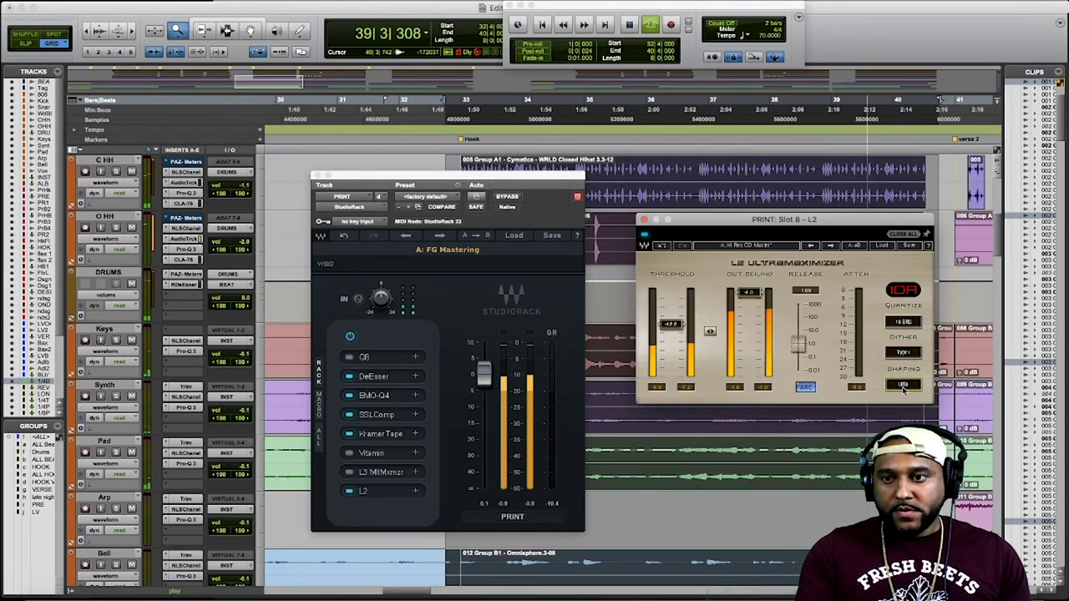
pyautogui.click(903, 385)
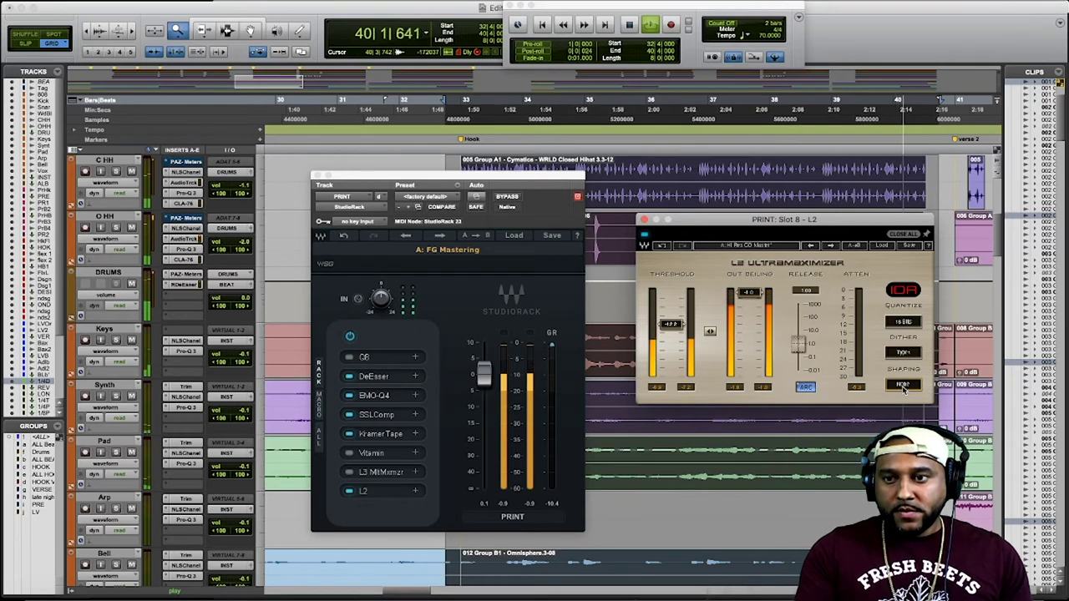
pyautogui.click(903, 385)
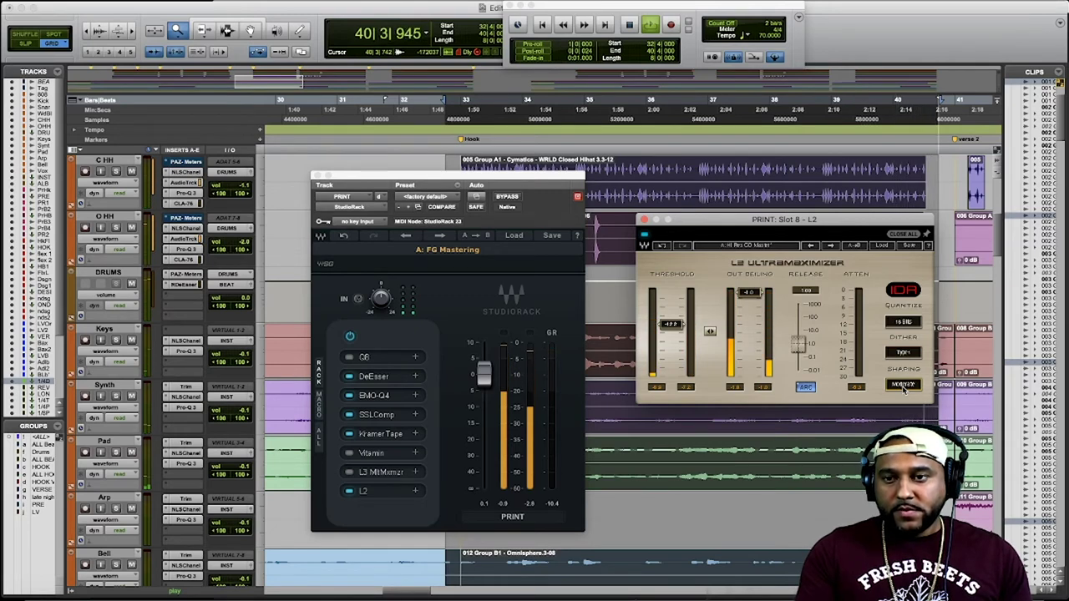
pyautogui.click(903, 386)
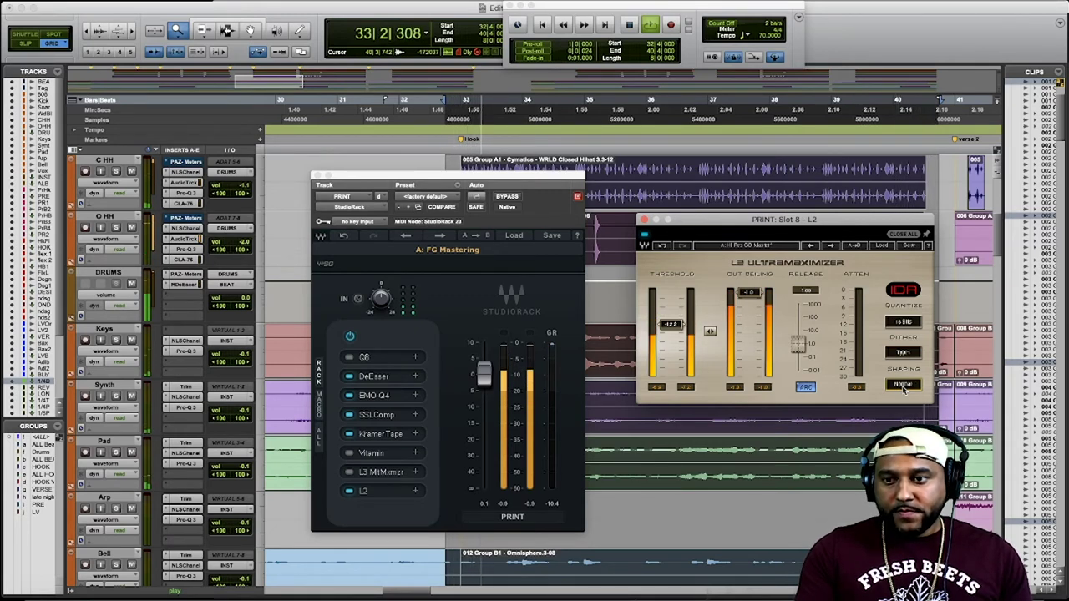
pyautogui.click(903, 386)
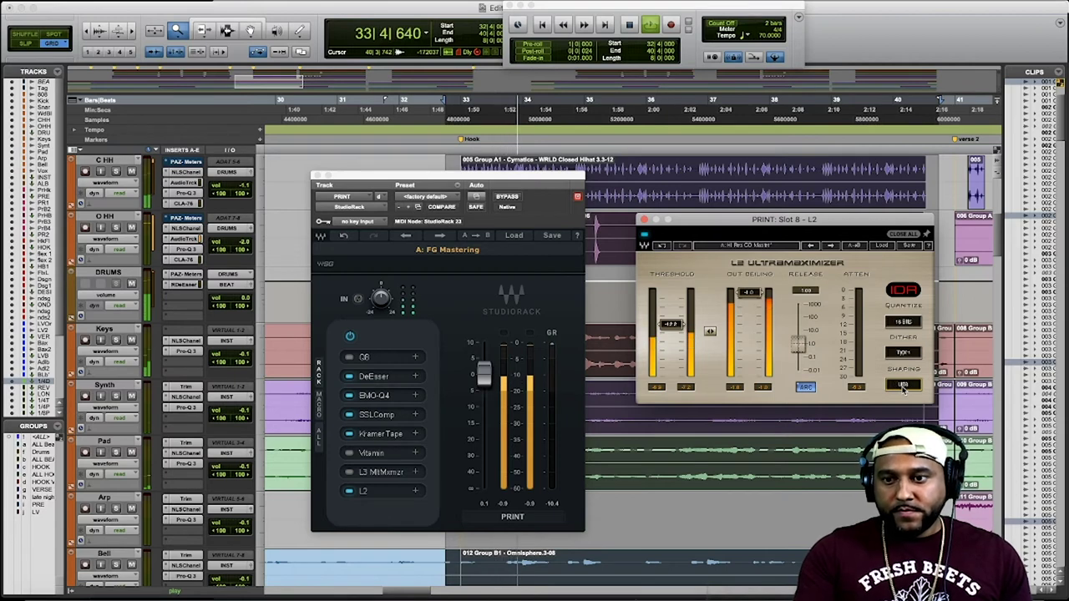
pyautogui.click(984, 436)
pyautogui.press('space')
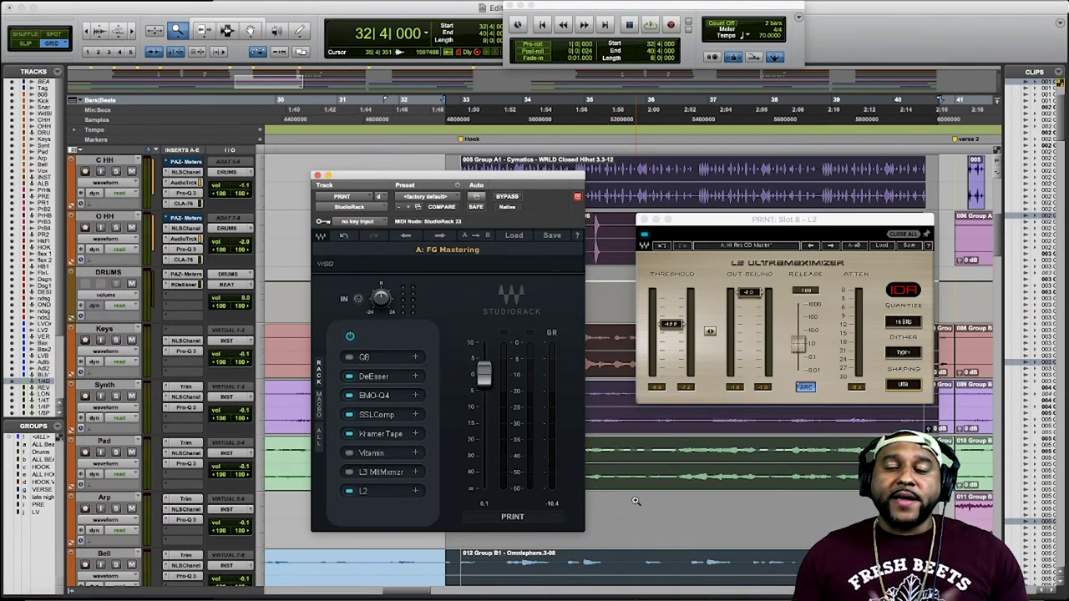
# - Bypass L2 in the StudioRack chain, play the hook, re-enable it to compare the sound, and stop playback
pyautogui.click(349, 492)
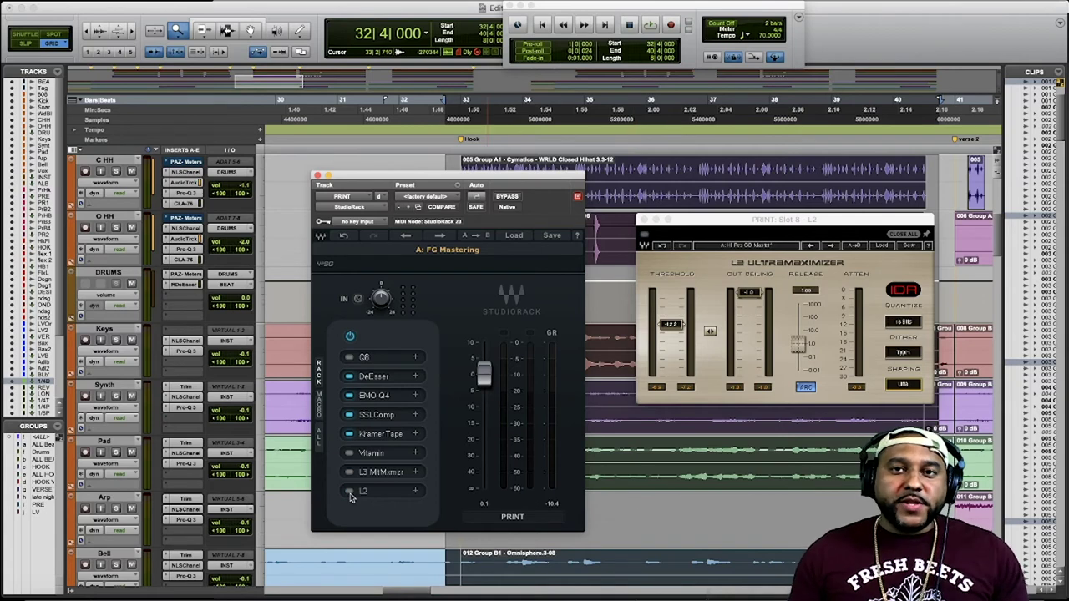
pyautogui.press('space')
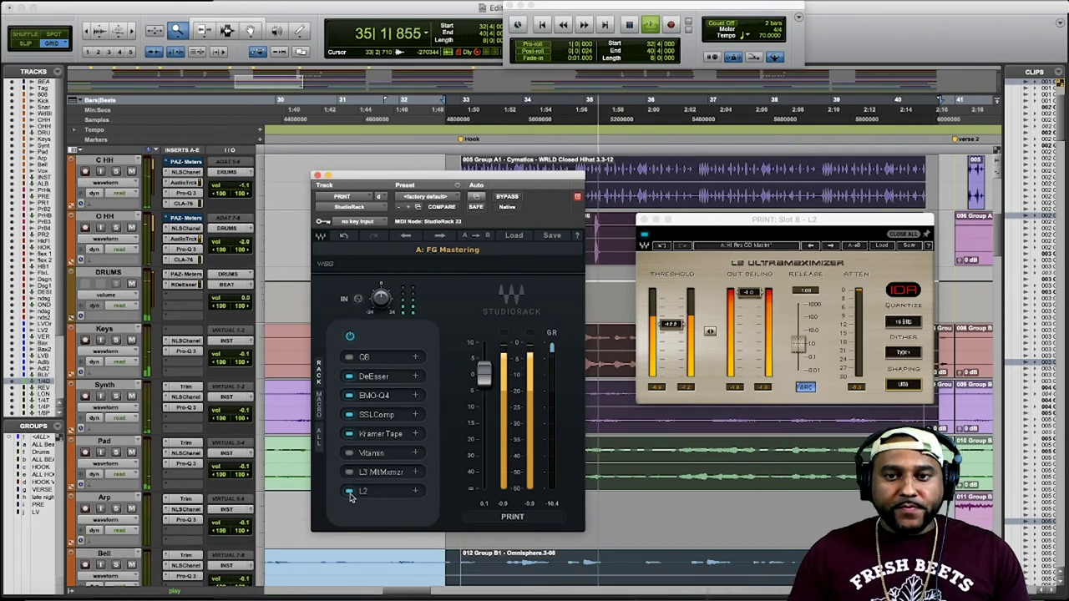
pyautogui.click(349, 492)
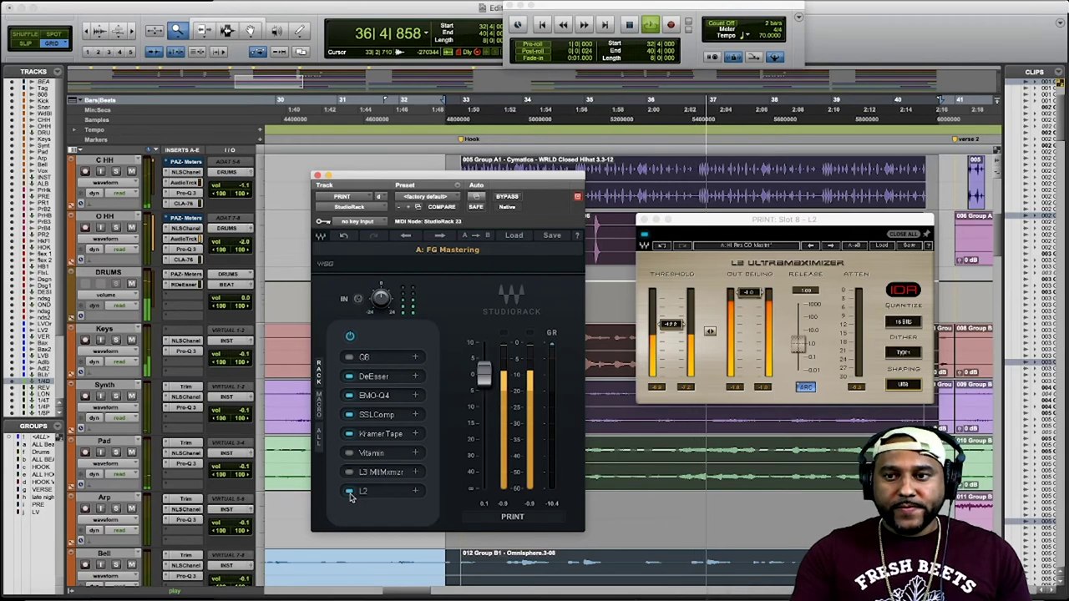
pyautogui.press('space')
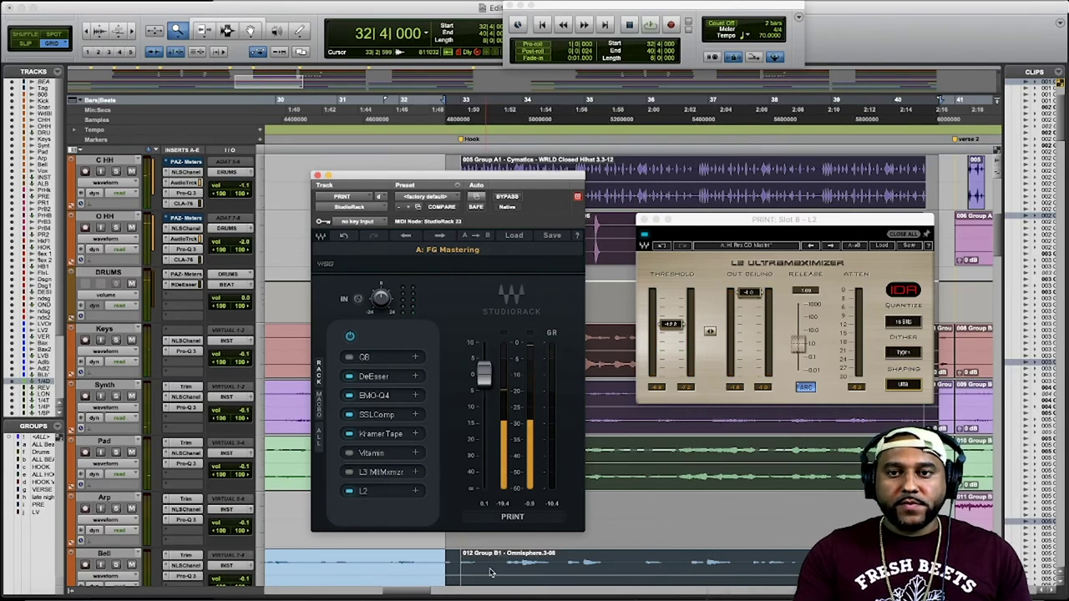